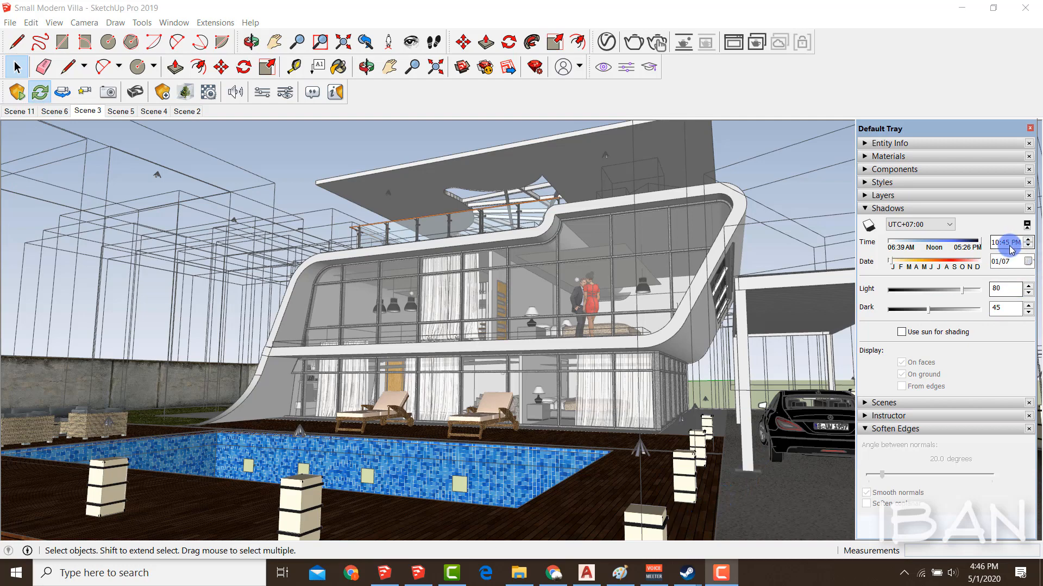
# Set the SketchUp shadow time to 10:45 AM and update Scene 11 with it.
pyautogui.click(417, 573)
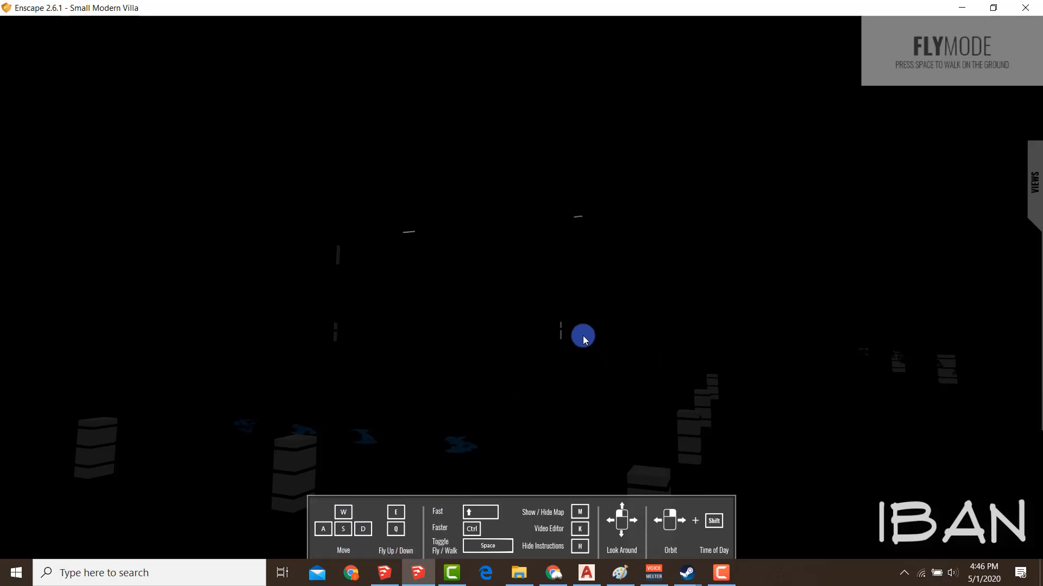
pyautogui.click(385, 573)
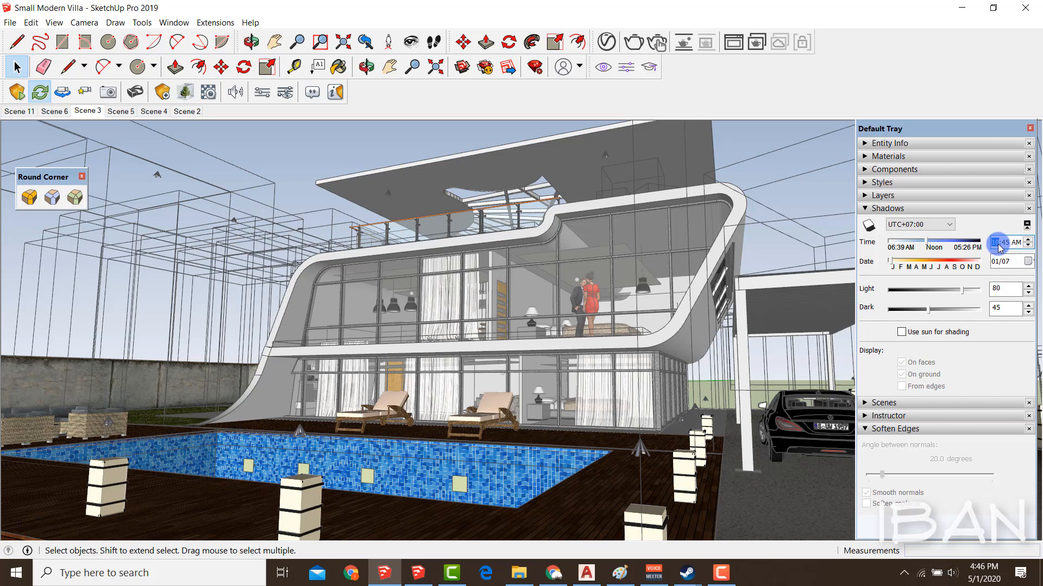
pyautogui.rightClick(24, 114)
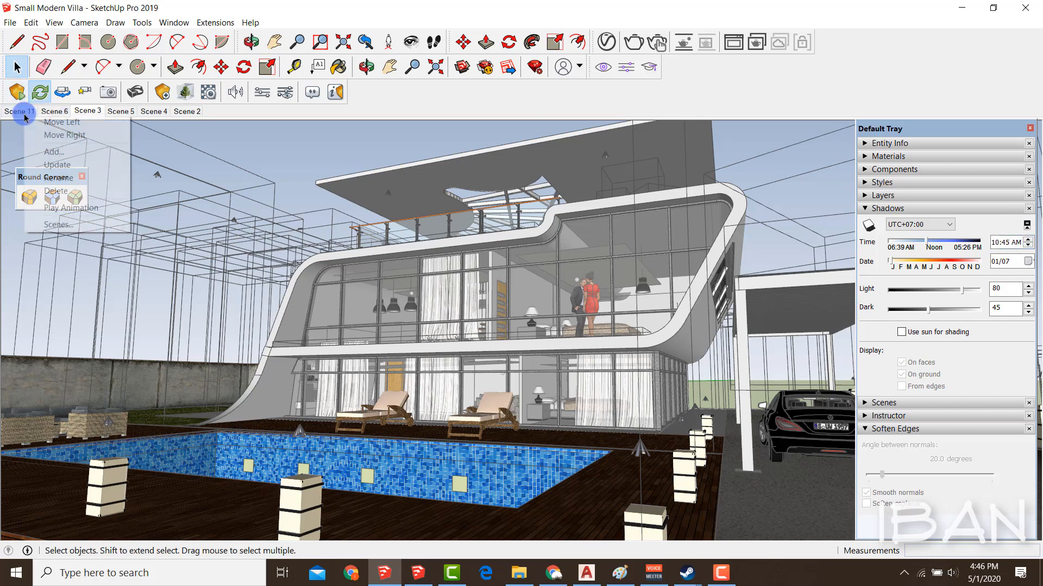
pyautogui.click(34, 164)
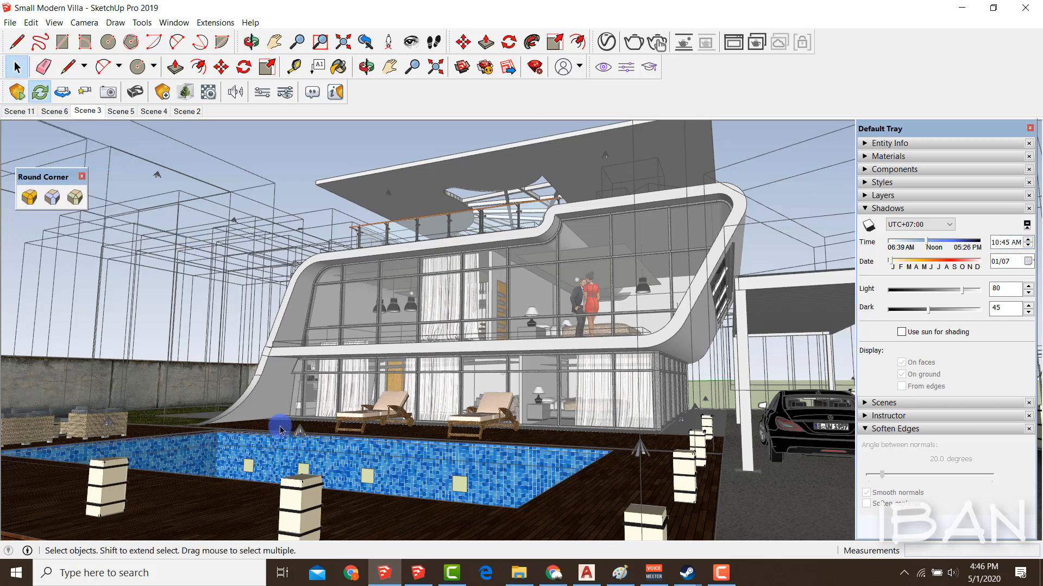
pyautogui.click(403, 583)
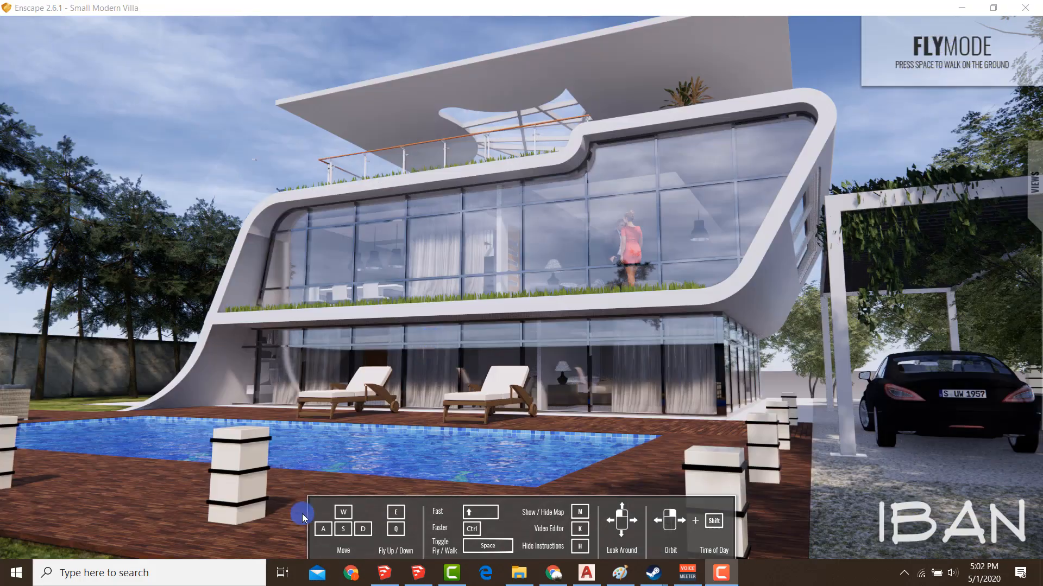
# Switch to SketchUp and toggle view synchronization with Enscape off and back on.
pyautogui.click(385, 573)
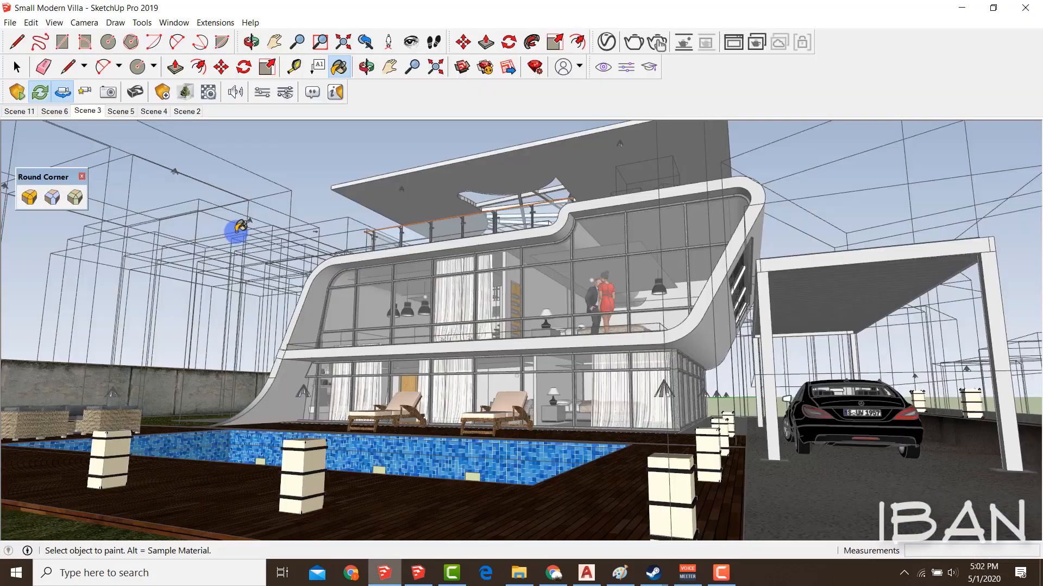
pyautogui.click(64, 93)
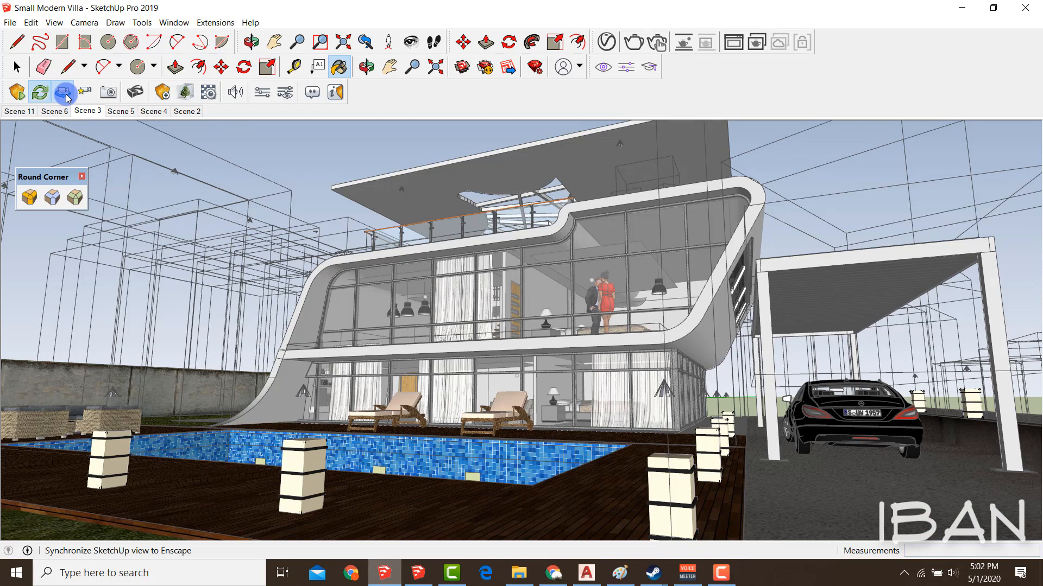
pyautogui.click(64, 93)
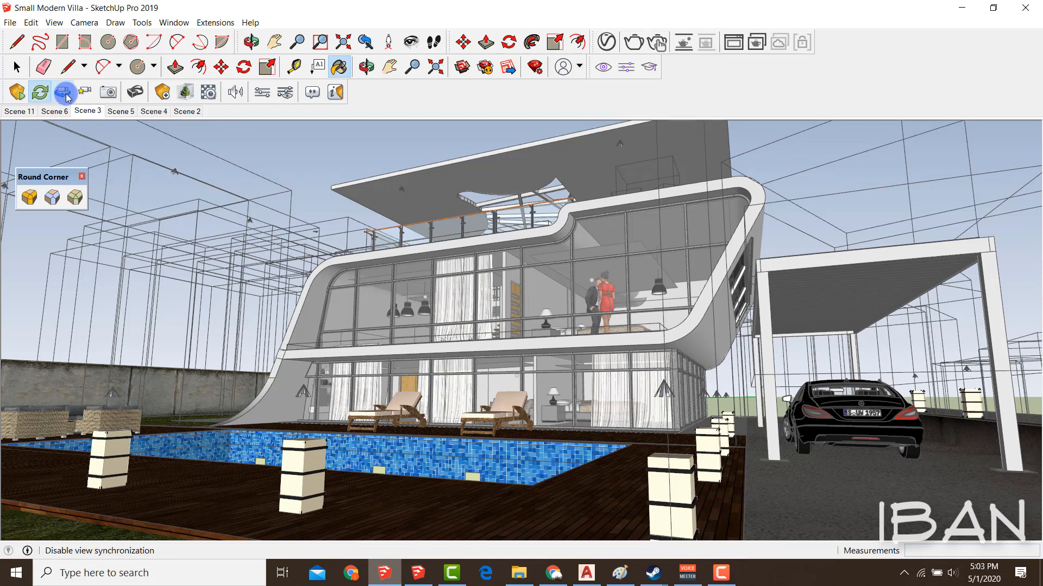
# Show Scene 11 and Scene 3 from SketchUp and compare each with its Enscape render.
pyautogui.click(23, 114)
pyautogui.click(398, 577)
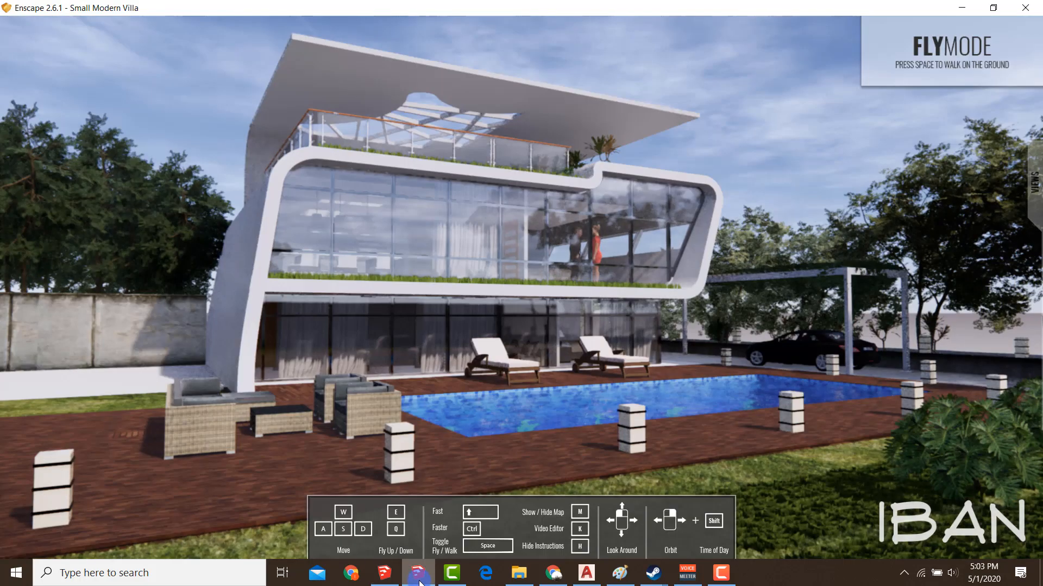
pyautogui.click(398, 579)
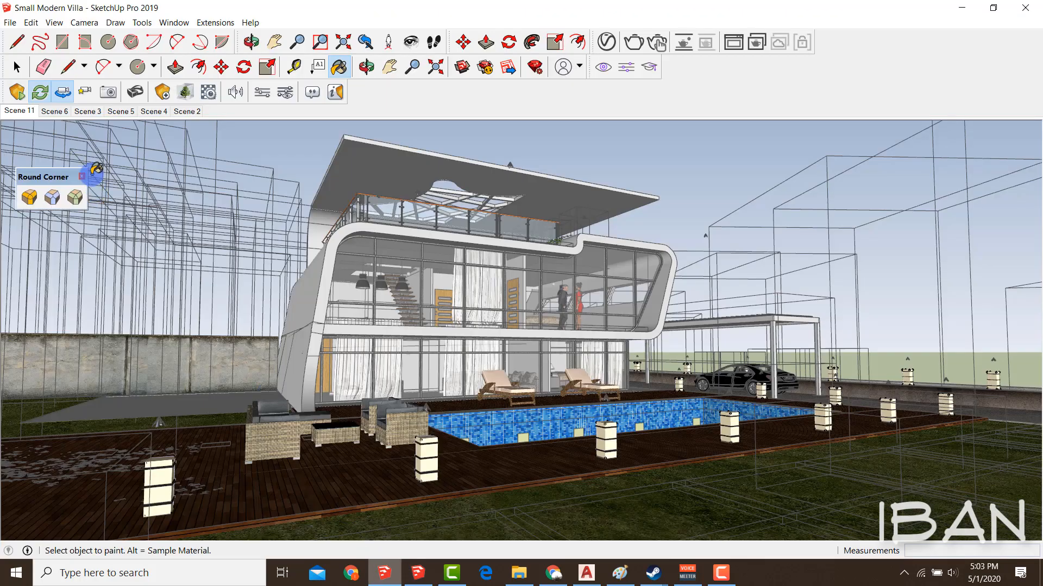
pyautogui.click(87, 111)
pyautogui.click(417, 576)
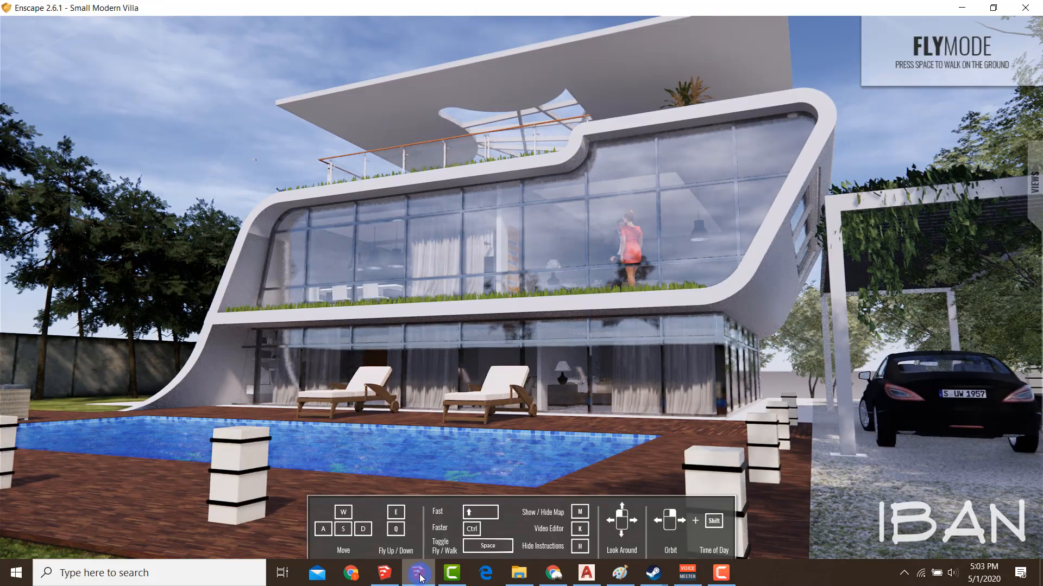
pyautogui.click(418, 575)
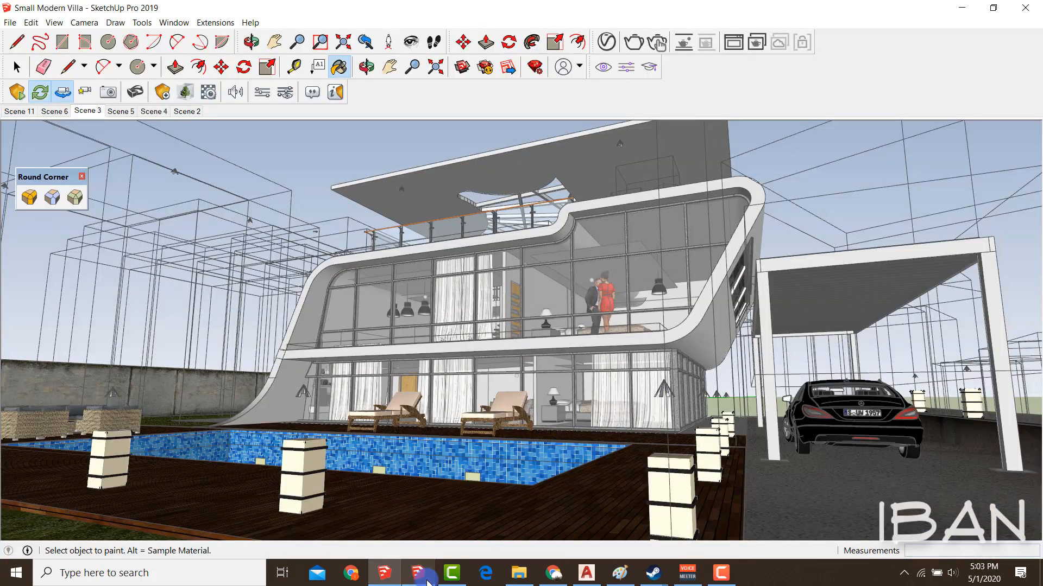
pyautogui.click(416, 579)
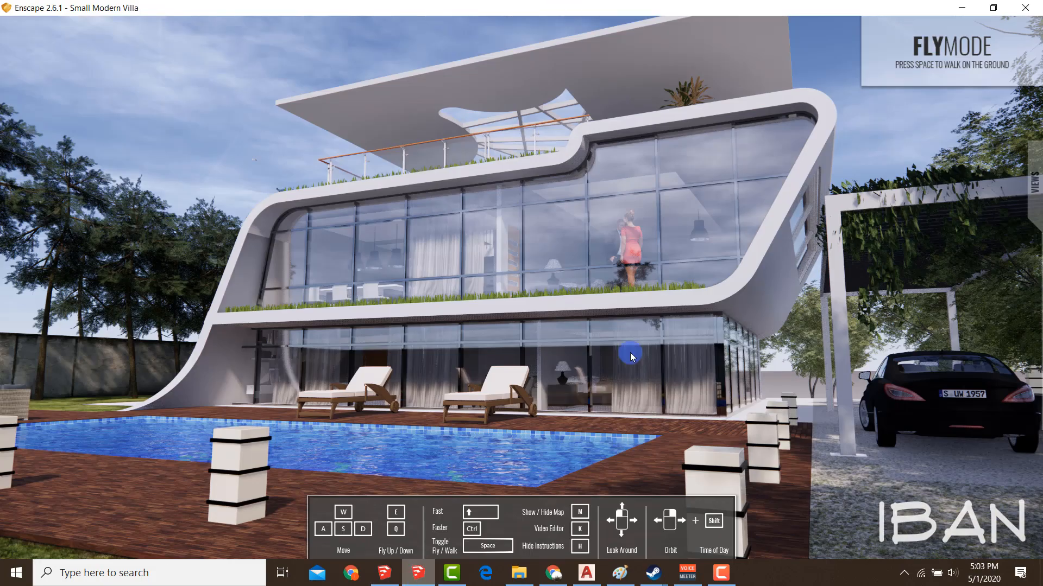
# Open the video editor in Enscape.
pyautogui.moveTo(543, 523)
pyautogui.mouseDown()
pyautogui.moveTo(594, 533)
pyautogui.moveTo(548, 522)
pyautogui.mouseUp()
pyautogui.press('k')
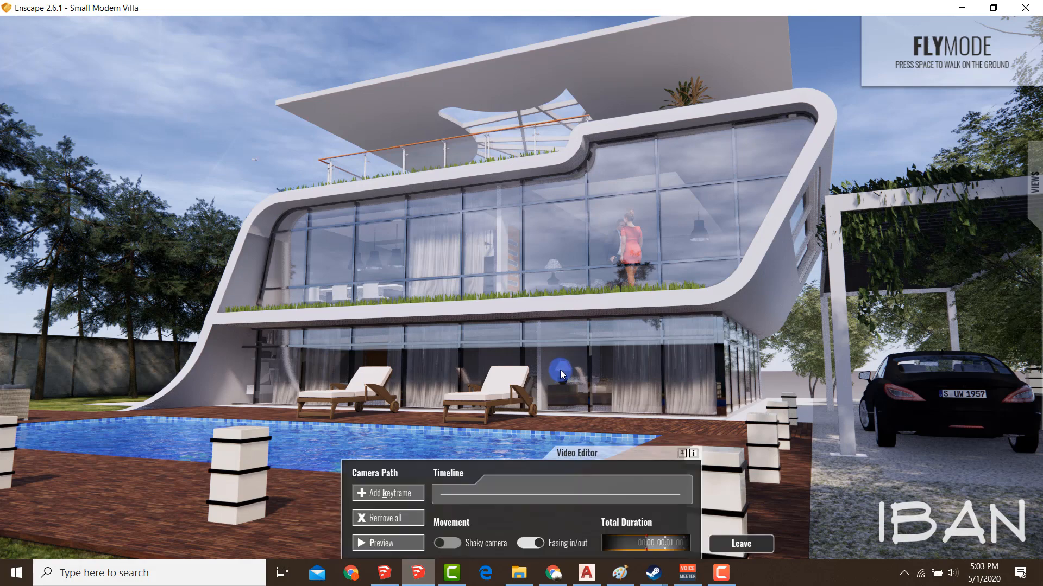
pyautogui.moveTo(344, 448)
pyautogui.mouseDown()
pyautogui.moveTo(679, 404)
pyautogui.moveTo(641, 571)
pyautogui.moveTo(329, 521)
pyautogui.moveTo(398, 466)
pyautogui.mouseUp()
pyautogui.press('Escape')
pyautogui.moveTo(384, 484)
pyautogui.mouseDown()
pyautogui.moveTo(337, 486)
pyautogui.moveTo(424, 501)
pyautogui.moveTo(382, 486)
pyautogui.mouseUp()
pyautogui.press('Escape')
# Show Scene 11 in SketchUp and add its view as the first keyframe of the Enscape camera path.
pyautogui.click(384, 573)
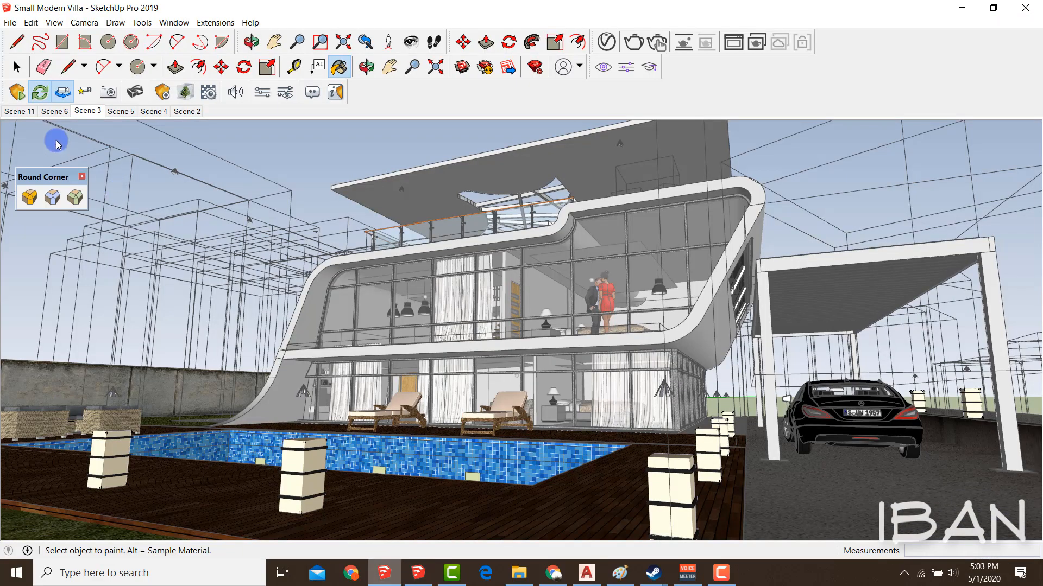
pyautogui.click(20, 115)
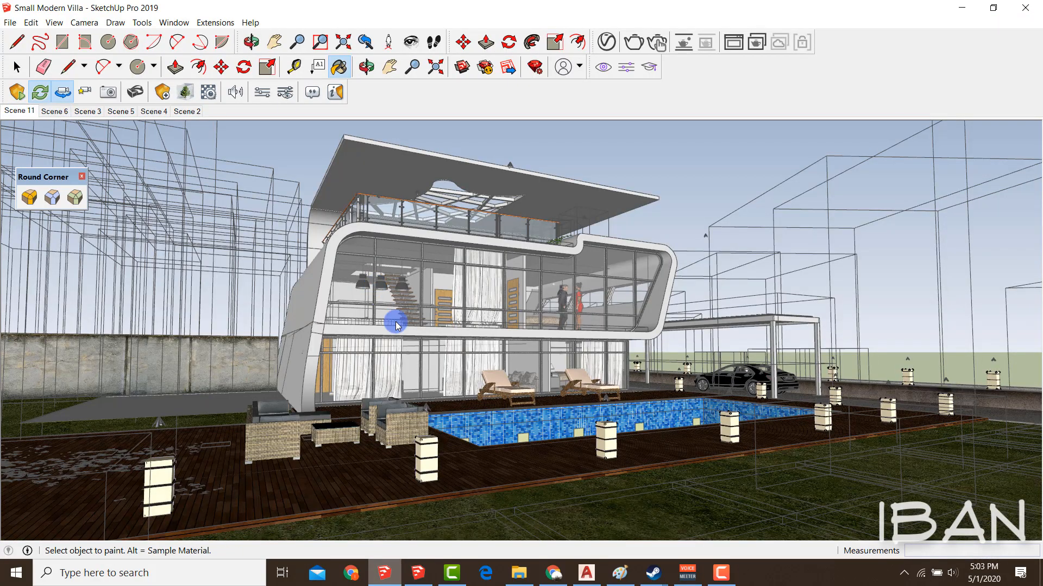
pyautogui.click(418, 571)
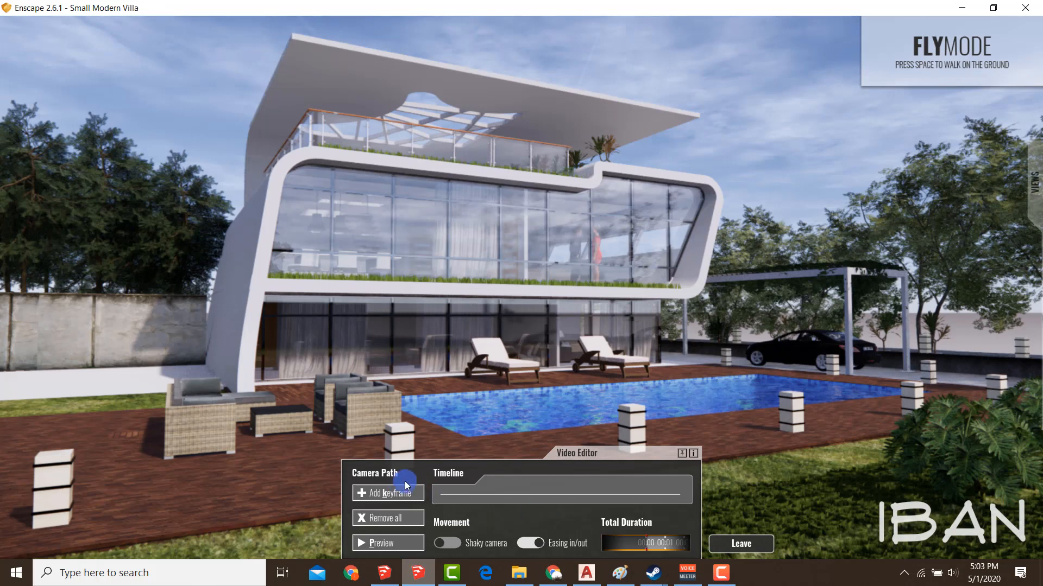
pyautogui.click(390, 496)
# Show Scene 3 in SketchUp and add its view as the second keyframe of the Enscape camera path.
pyautogui.click(384, 571)
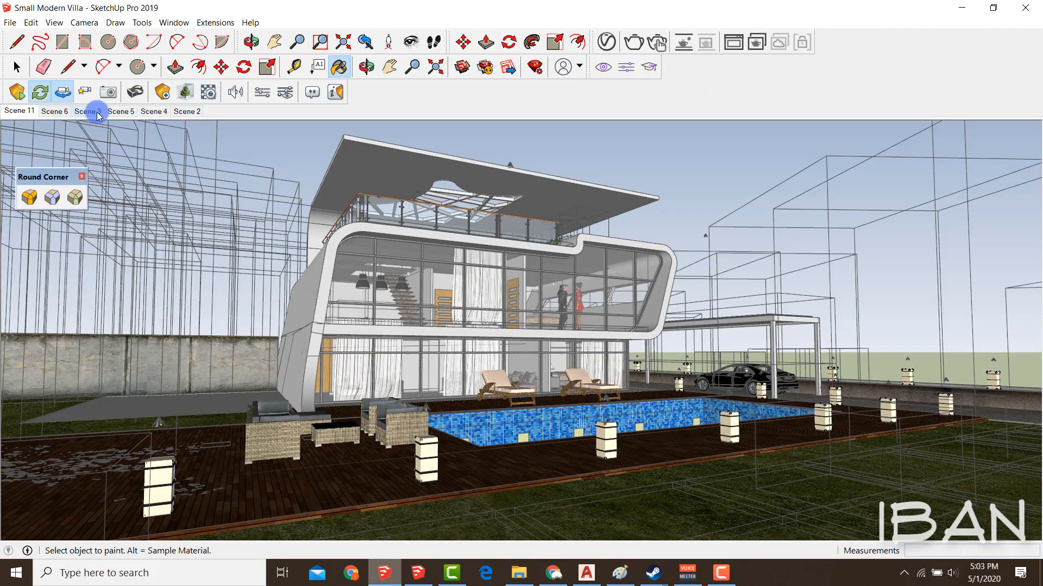
pyautogui.click(92, 112)
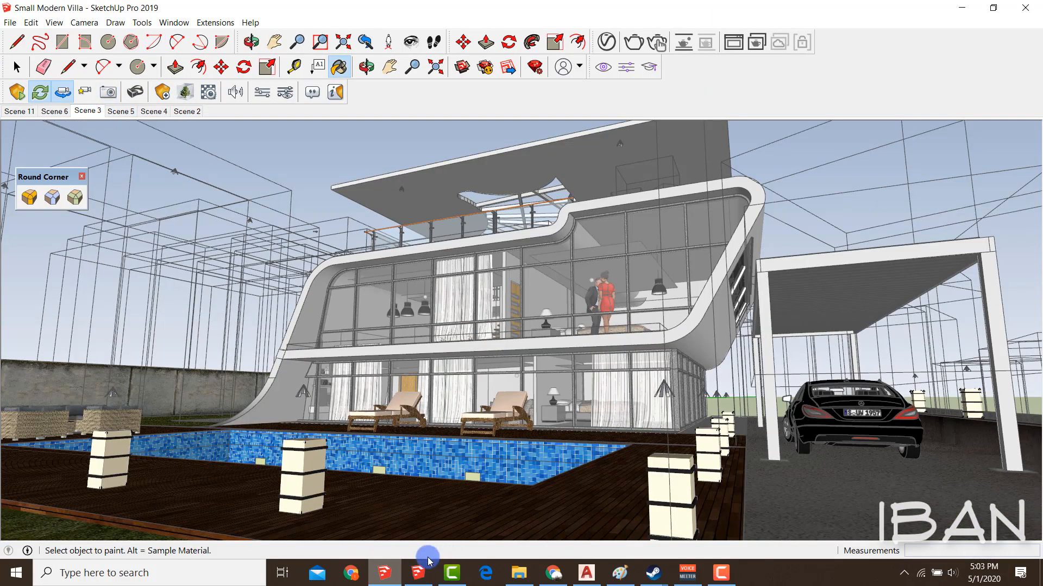
pyautogui.click(422, 572)
pyautogui.click(398, 493)
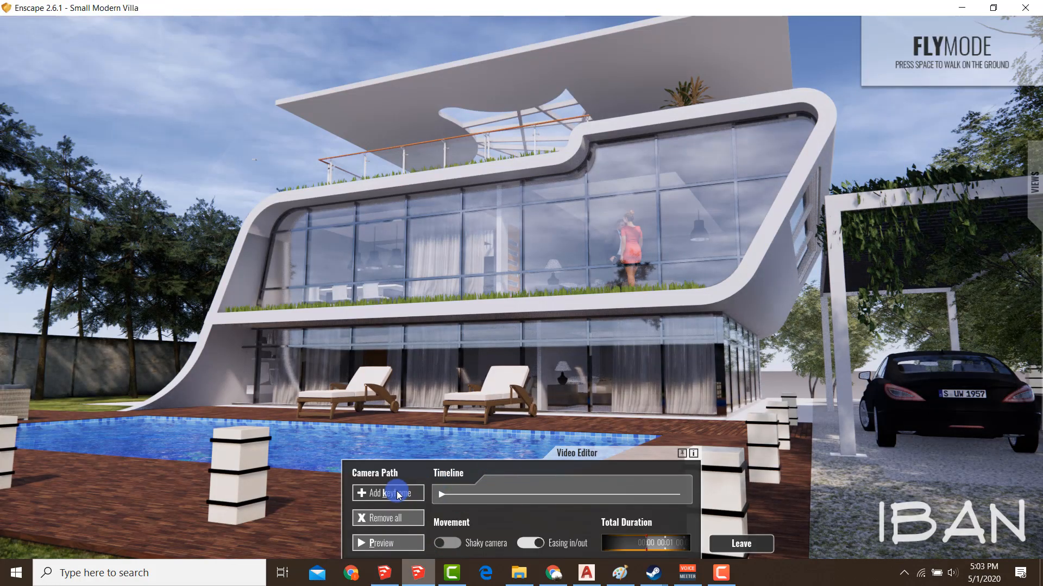
pyautogui.click(580, 498)
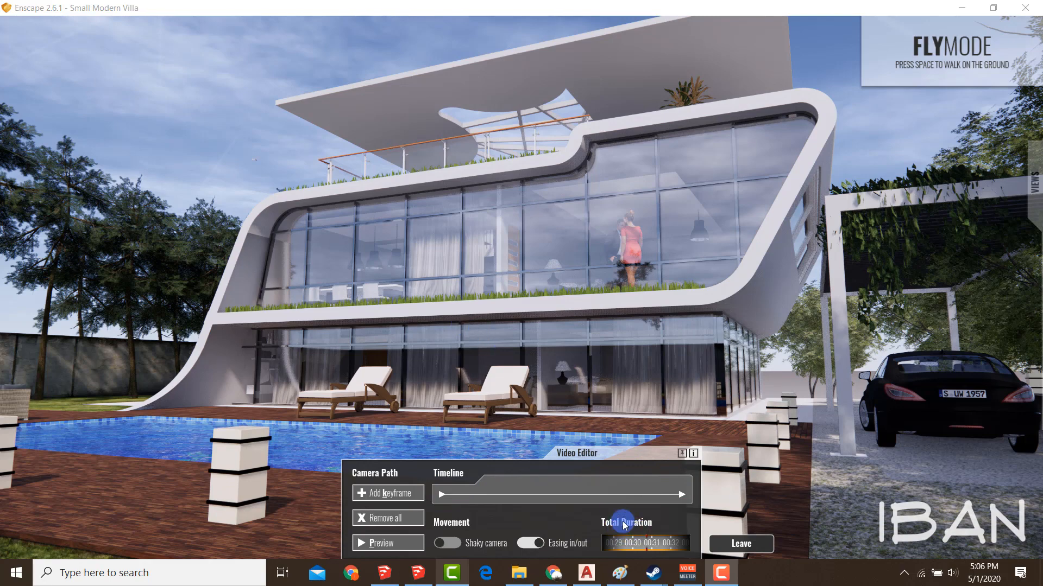
# Set the video's total duration to 00:03 and preview the camera path.
pyautogui.moveTo(615, 518)
pyautogui.mouseDown()
pyautogui.moveTo(626, 550)
pyautogui.moveTo(616, 521)
pyautogui.moveTo(805, 544)
pyautogui.moveTo(633, 549)
pyautogui.mouseUp()
pyautogui.press('Escape')
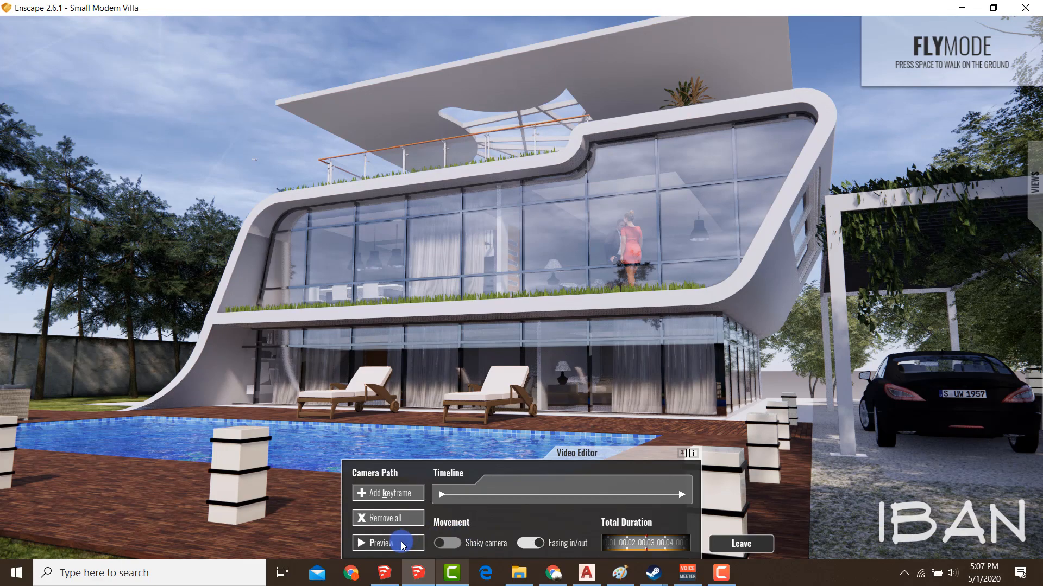
pyautogui.click(378, 543)
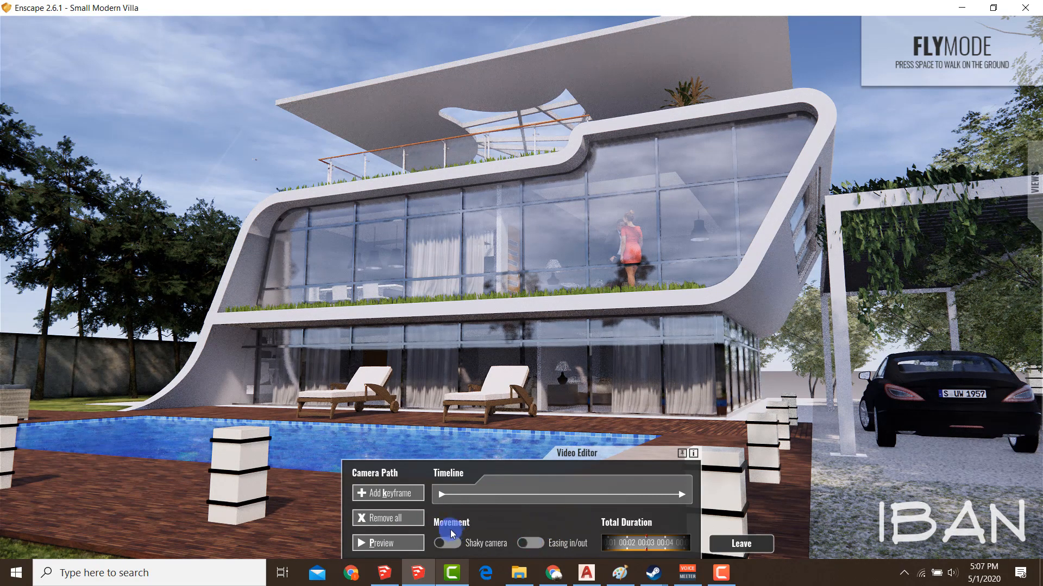
# Preview the camera path with both Shaky camera and Easing in/out turned off.
pyautogui.moveTo(450, 530)
pyautogui.mouseDown()
pyautogui.moveTo(491, 549)
pyautogui.moveTo(439, 531)
pyautogui.mouseUp()
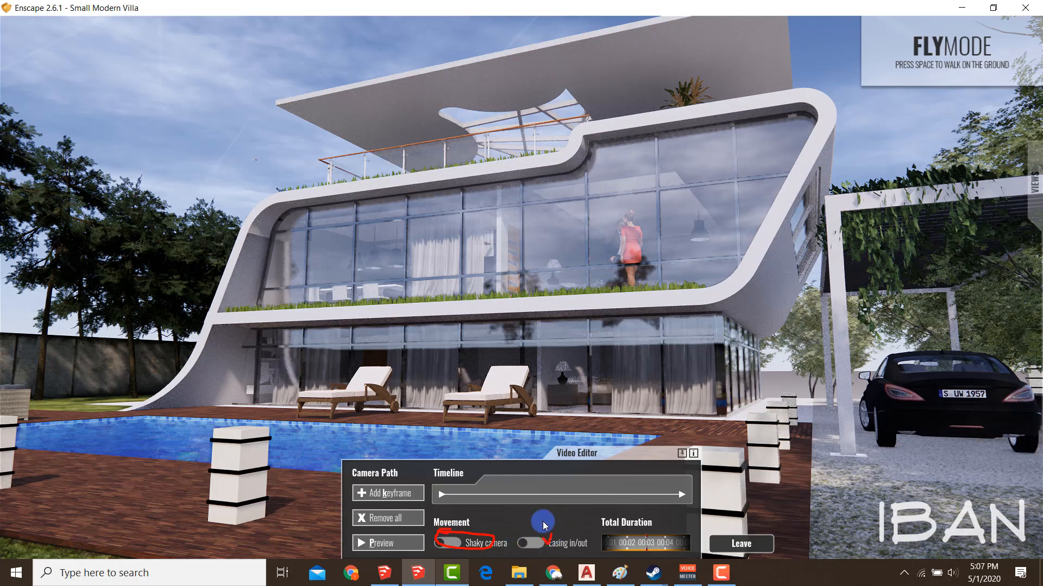
pyautogui.click(389, 543)
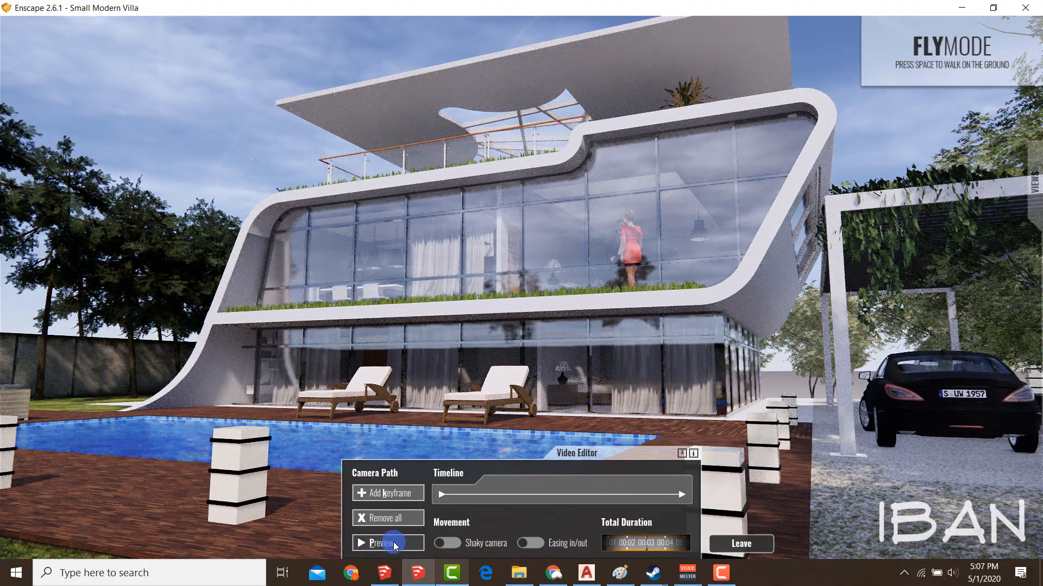
pyautogui.click(394, 544)
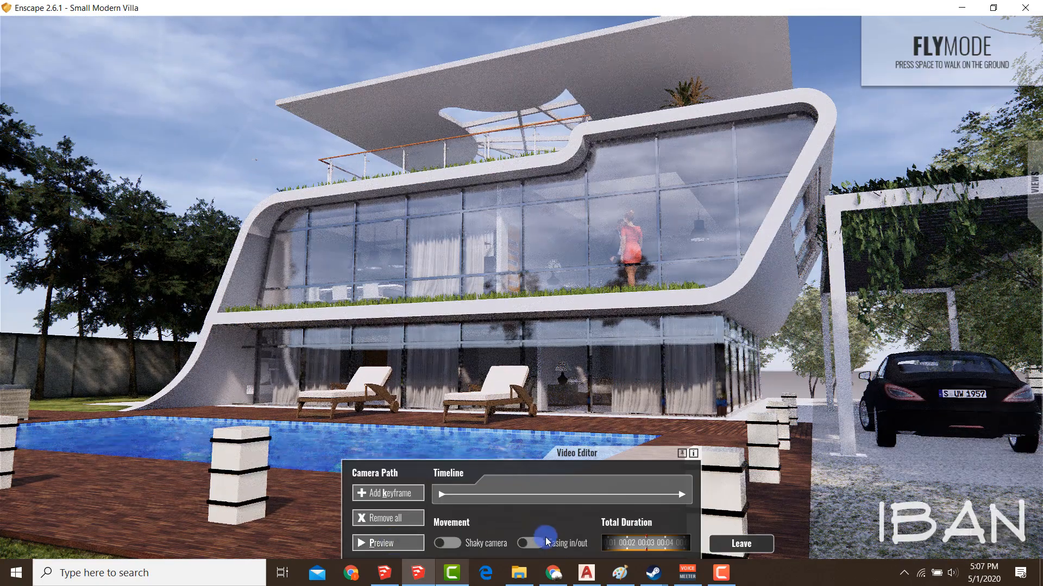
# Turn on Easing in/out and preview the camera path with it.
pyautogui.click(535, 545)
pyautogui.click(403, 544)
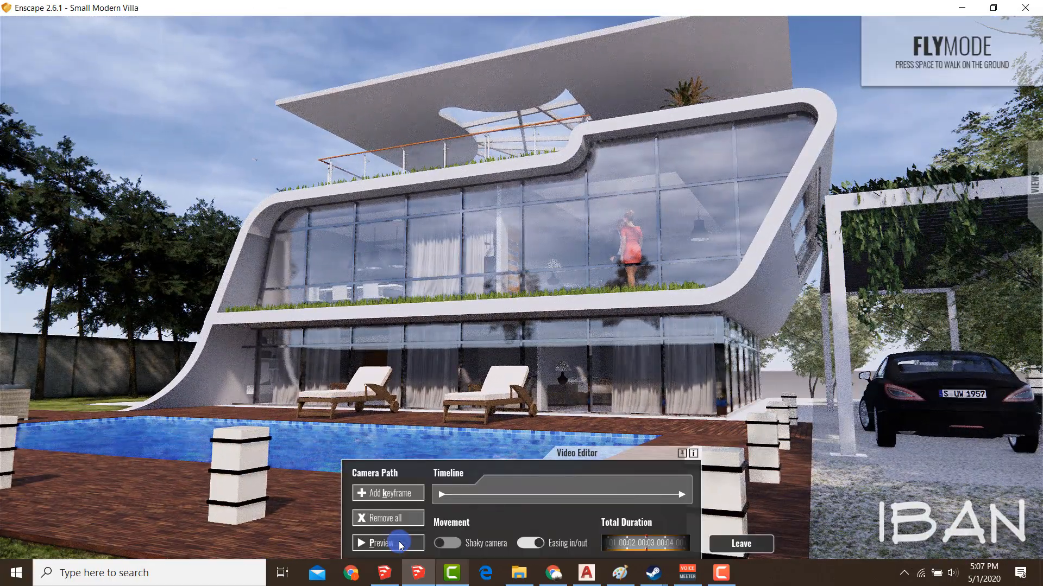
pyautogui.click(401, 544)
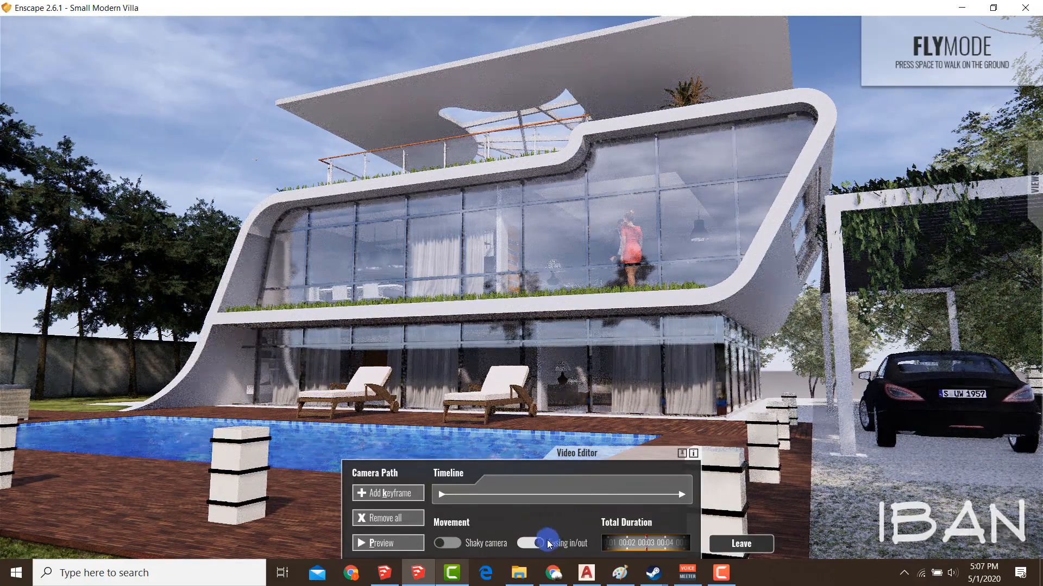
# Turn on Shaky camera and preview the camera path with it.
pyautogui.click(466, 544)
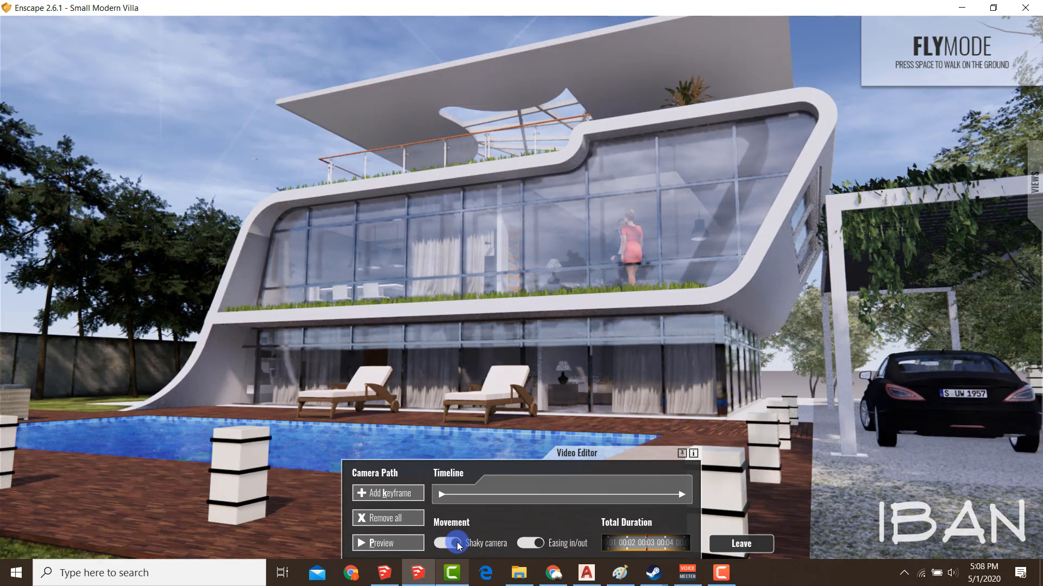
pyautogui.click(399, 544)
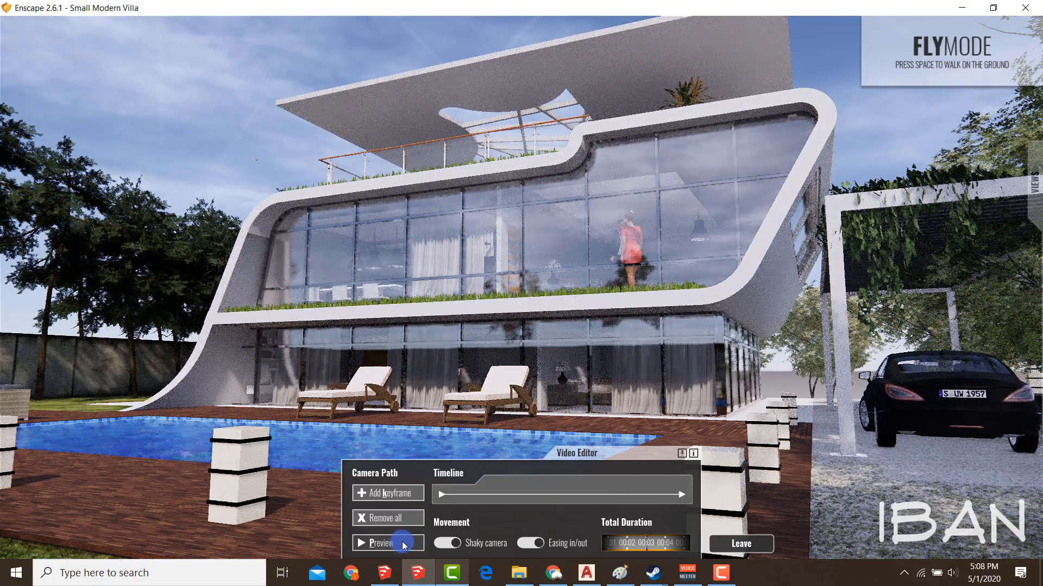
pyautogui.click(408, 544)
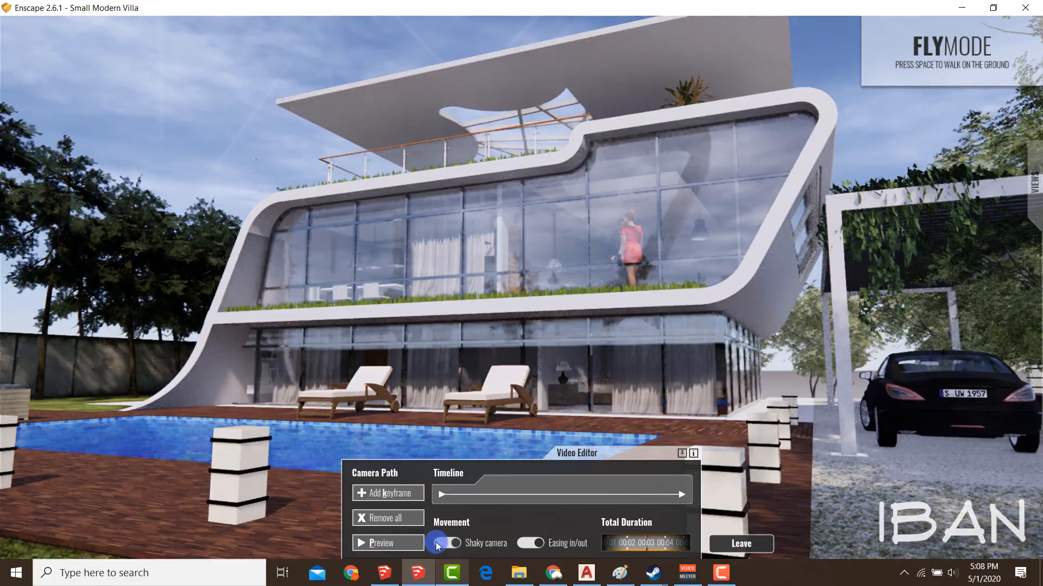
pyautogui.click(413, 545)
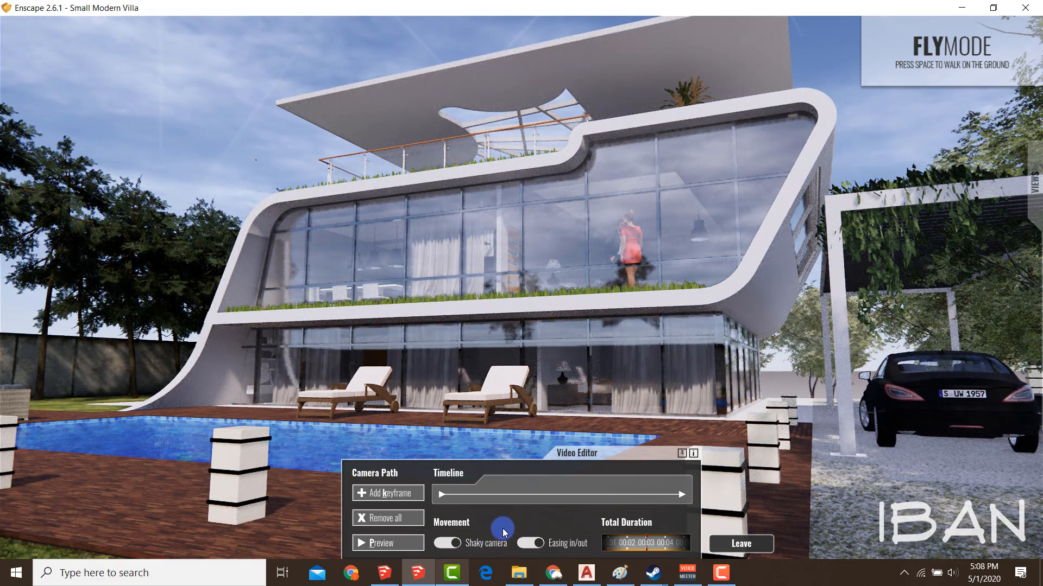
pyautogui.moveTo(495, 468)
pyautogui.mouseDown()
pyautogui.moveTo(701, 488)
pyautogui.moveTo(466, 552)
pyautogui.moveTo(375, 459)
pyautogui.moveTo(501, 471)
pyautogui.mouseUp()
pyautogui.press('Escape')
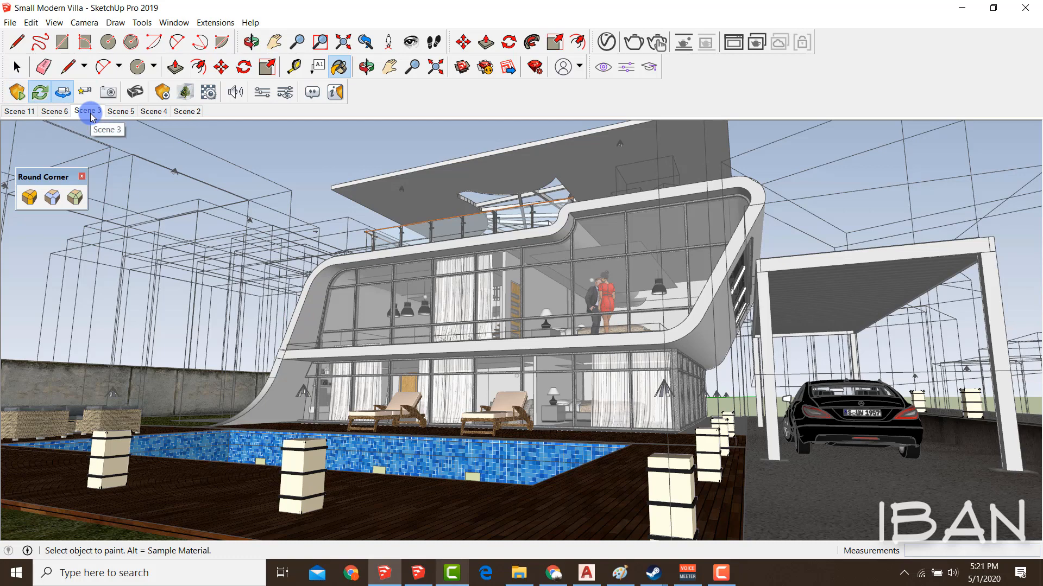
# Switch to Enscape, fly closer to the pool and ivy-covered carport, add that view as the third keyframe, and preview the path.
pyautogui.click(420, 574)
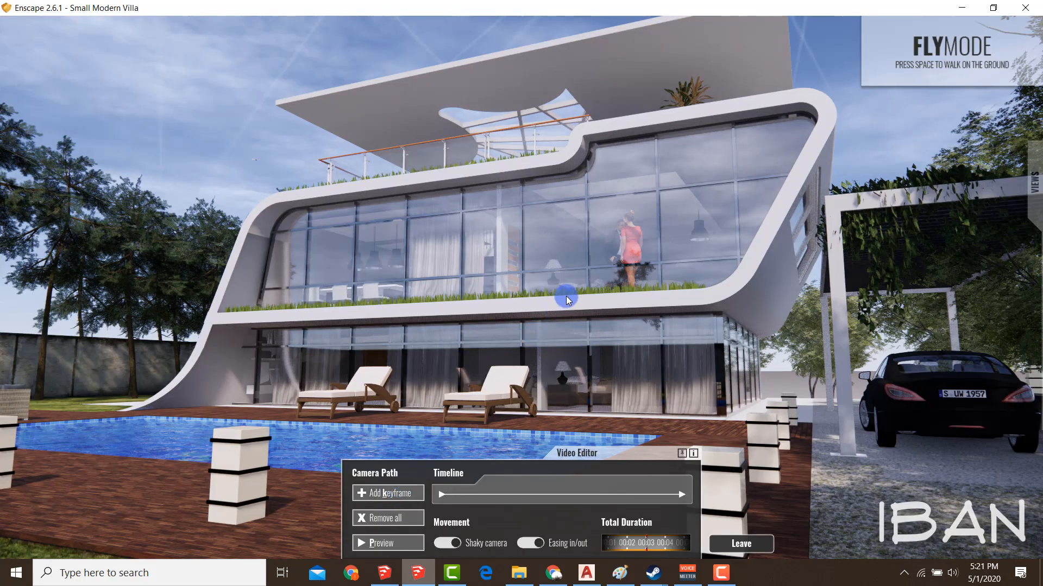
pyautogui.moveTo(555, 304)
pyautogui.mouseDown(button='right')
pyautogui.moveTo(521, 320)
pyautogui.moveTo(554, 321)
pyautogui.mouseUp(button='right')
pyautogui.press('w')
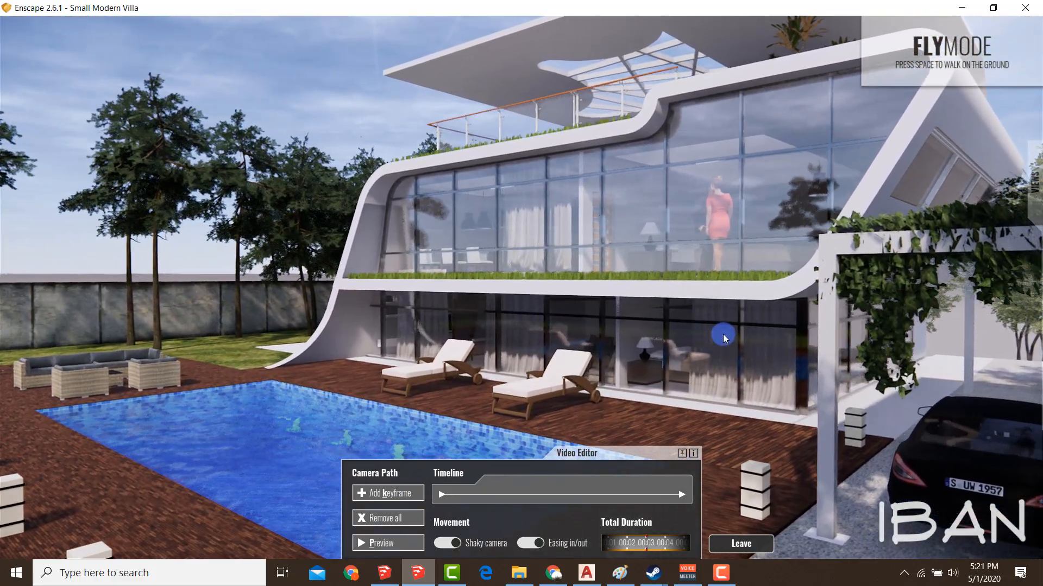
pyautogui.press('w')
pyautogui.moveTo(723, 335); pyautogui.dragTo(690, 370)
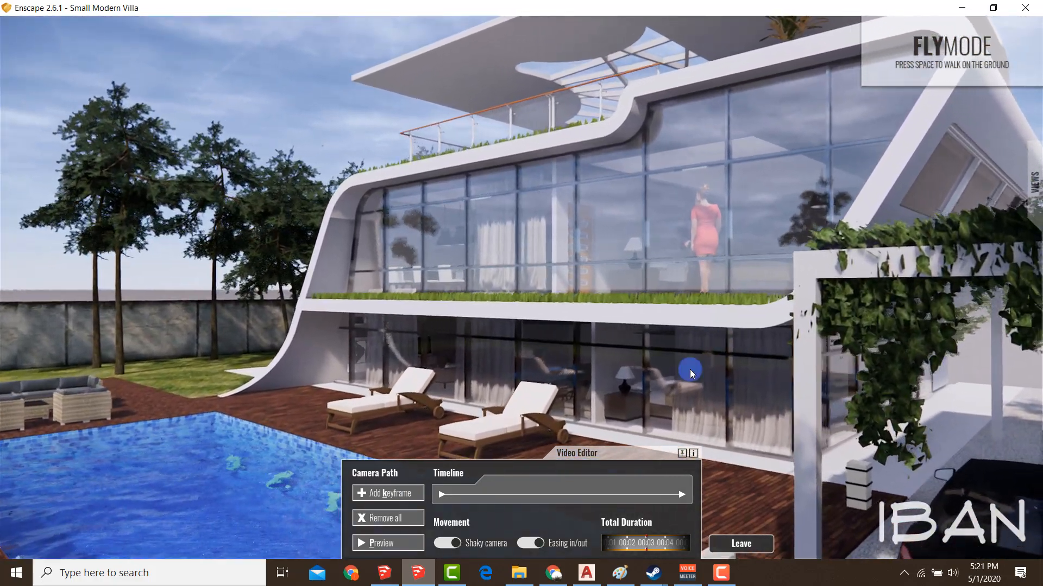
pyautogui.click(407, 494)
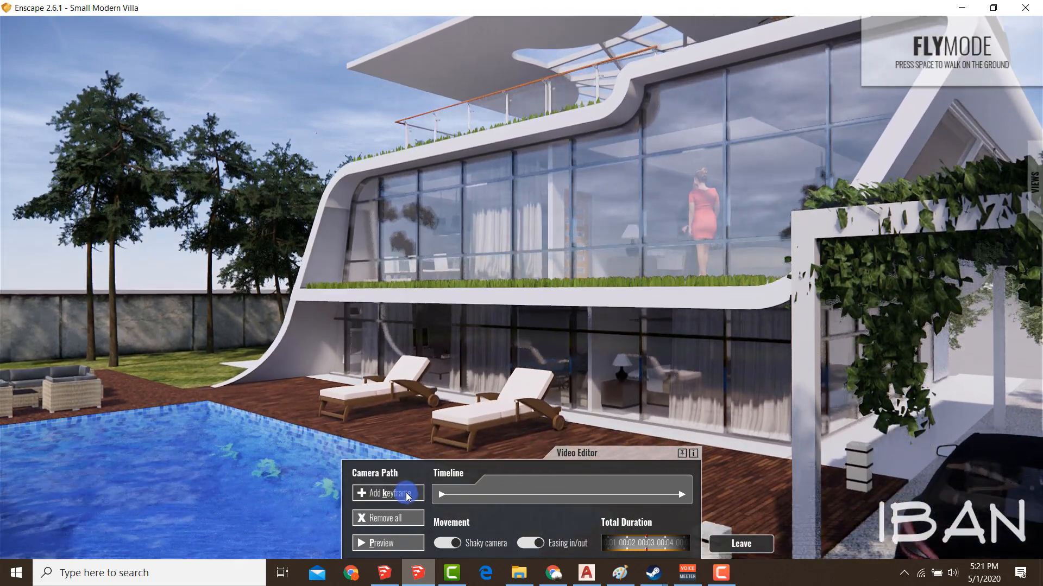
pyautogui.click(535, 499)
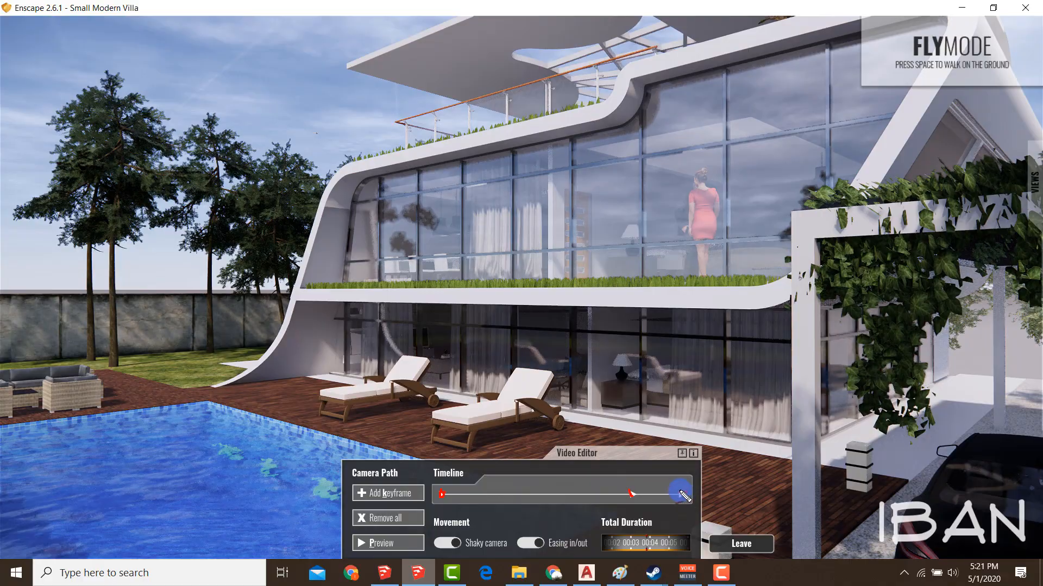
pyautogui.click(396, 544)
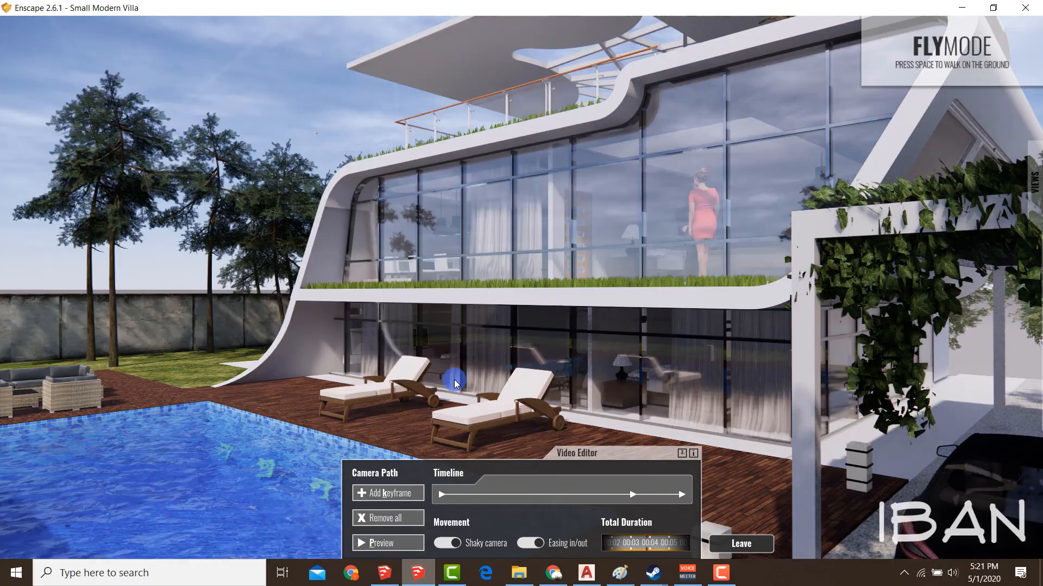
# Examine the camera path from above the site, open the second keyframe, and browse the keyframes through to the third.
pyautogui.moveTo(455, 380); pyautogui.dragTo(198, 336, button='right')
pyautogui.scroll(-10, 548, 324)
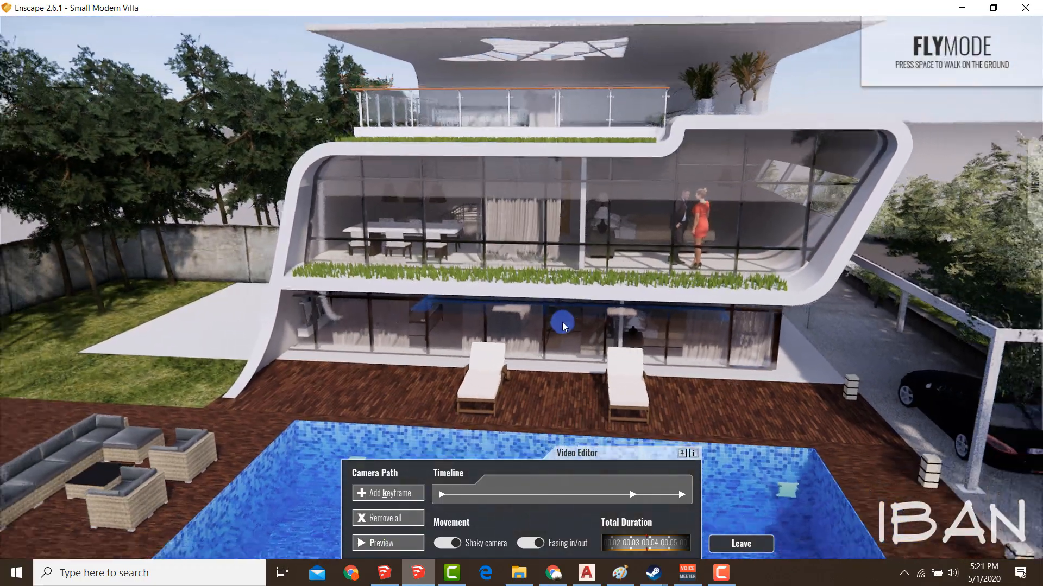
pyautogui.scroll(-10, 562, 326)
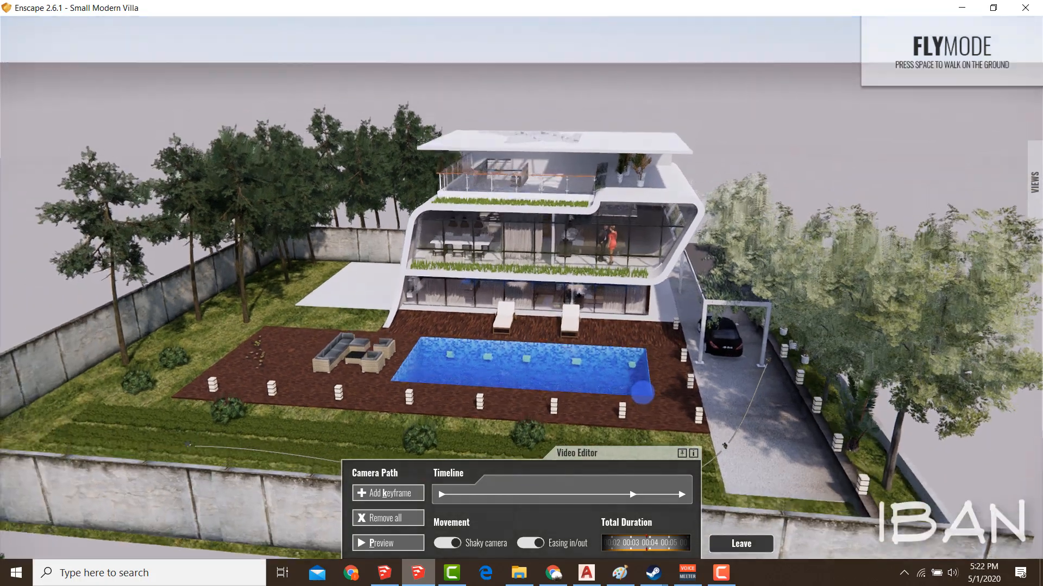
pyautogui.moveTo(643, 392); pyautogui.dragTo(412, 366, button='right')
pyautogui.scroll(8, 412, 364)
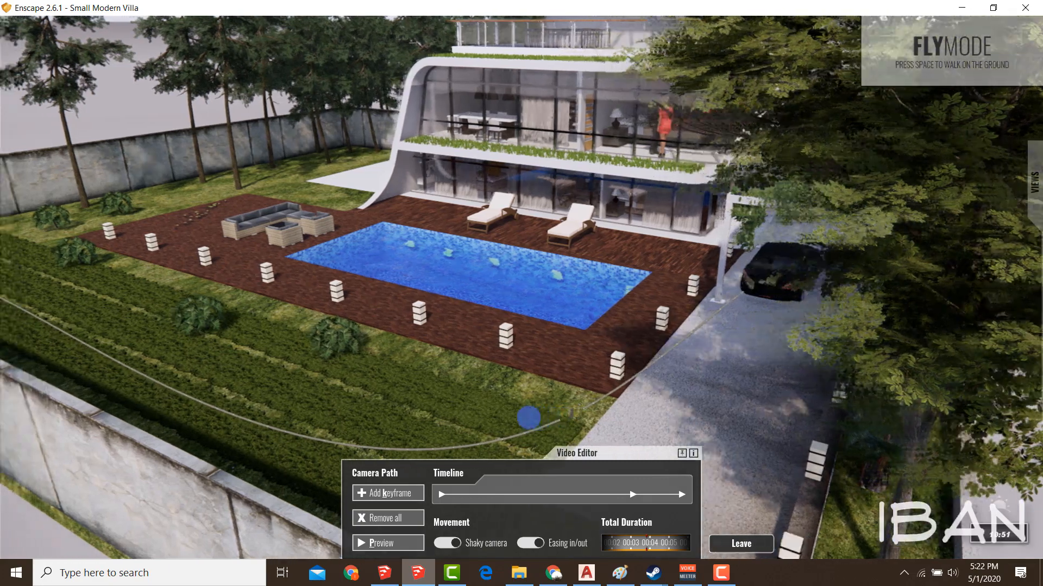
pyautogui.moveTo(529, 418); pyautogui.dragTo(656, 422, button='right')
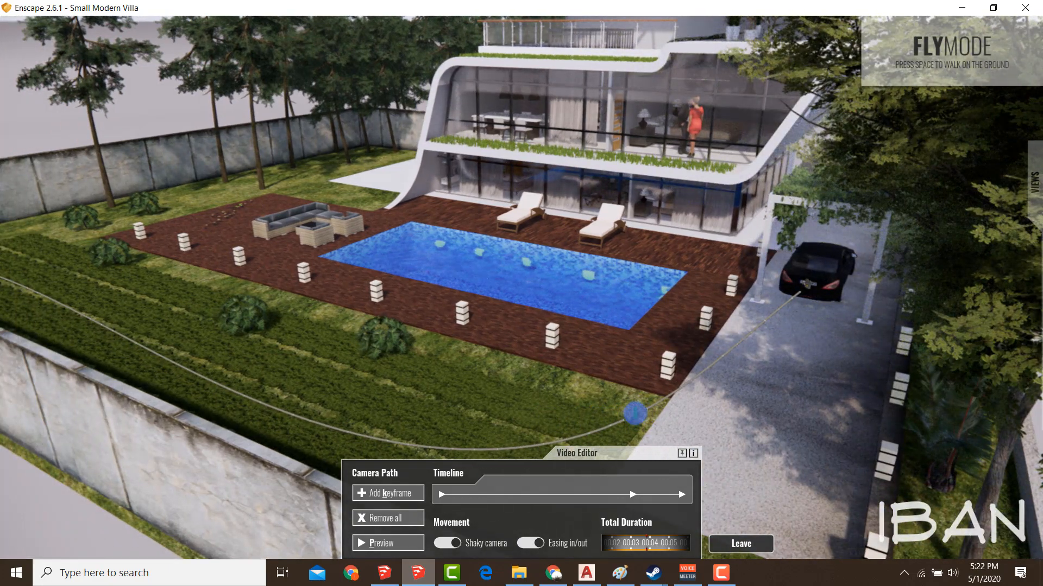
pyautogui.click(634, 414)
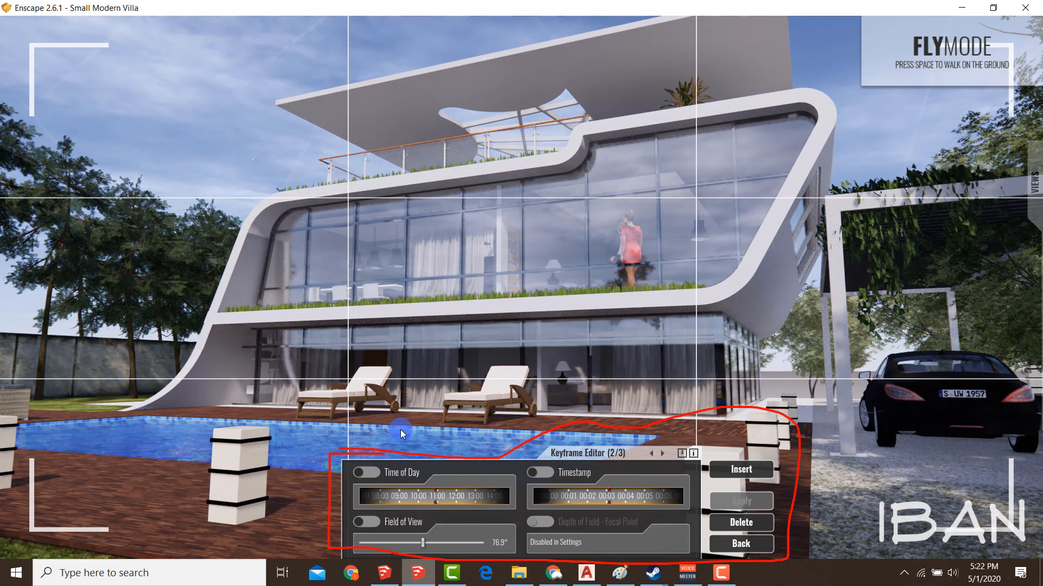
pyautogui.click(652, 457)
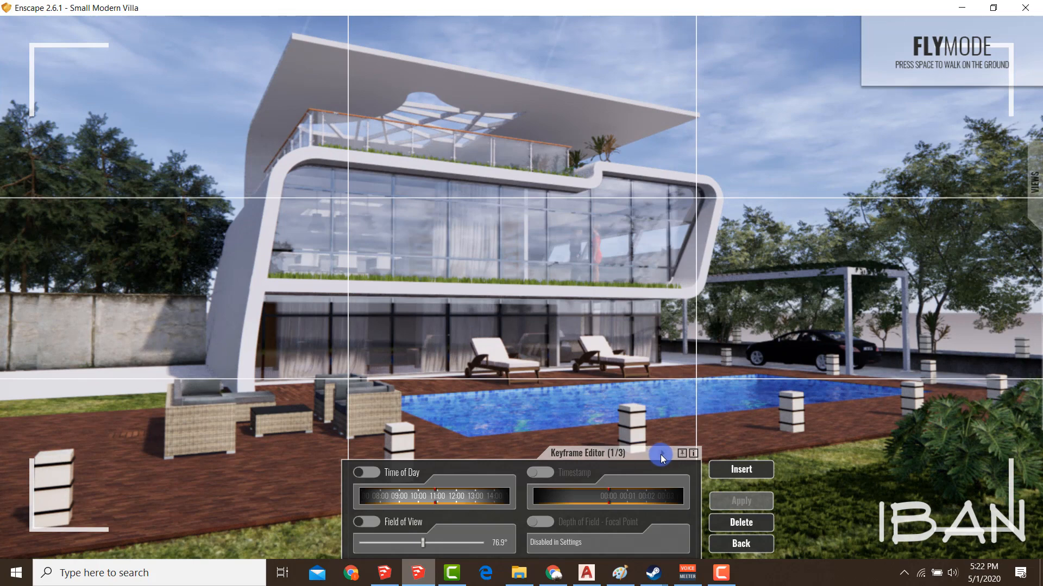
pyautogui.click(660, 455)
pyautogui.click(660, 455)
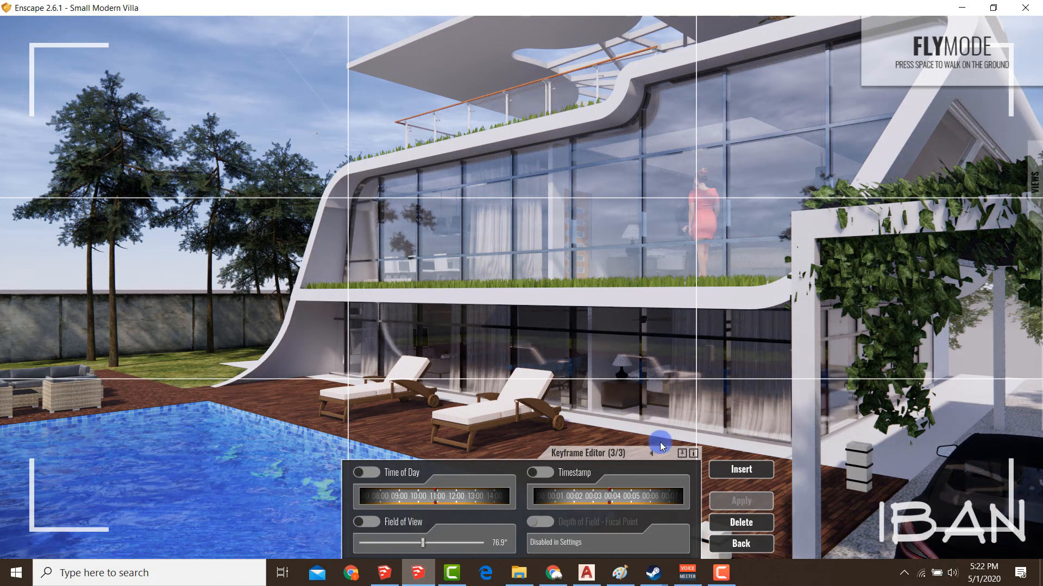
# Shift the third keyframe's camera sideways and lower beside the ivy-covered carport, apply the new view, and preview the camera path.
pyautogui.press('d')
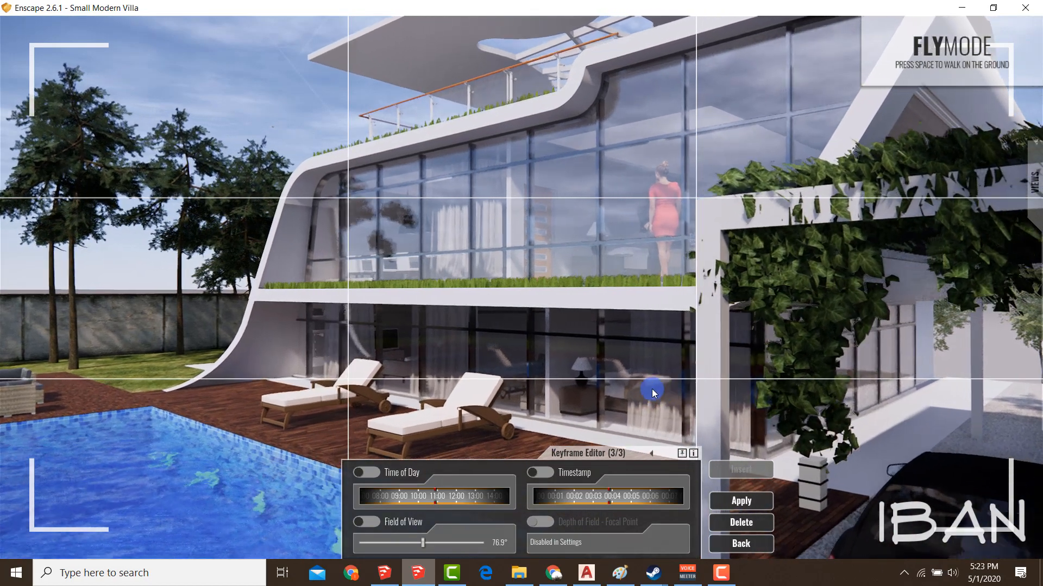
pyautogui.moveTo(652, 389); pyautogui.dragTo(640, 392)
pyautogui.press('d')
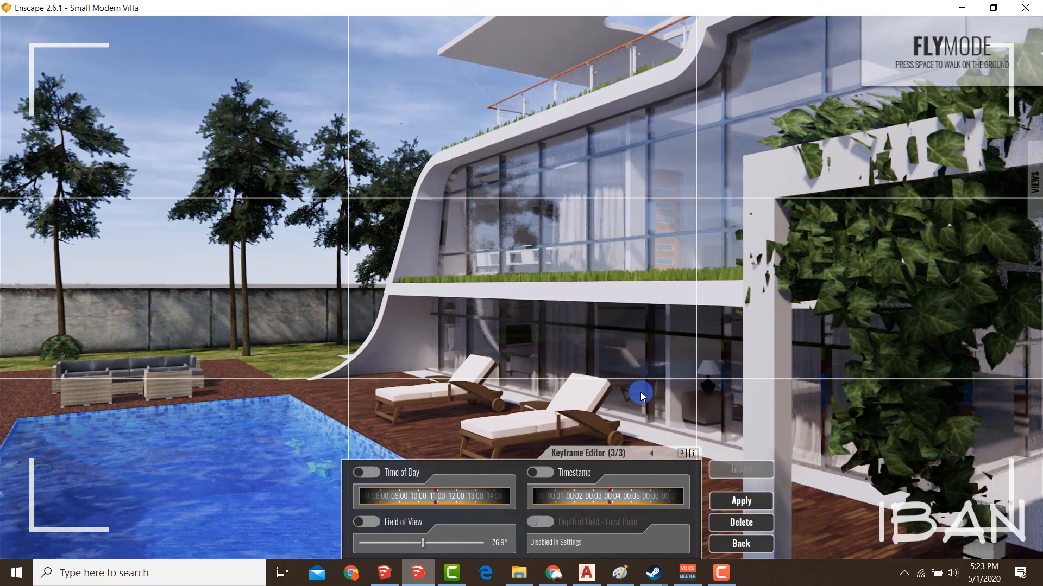
pyautogui.press('q')
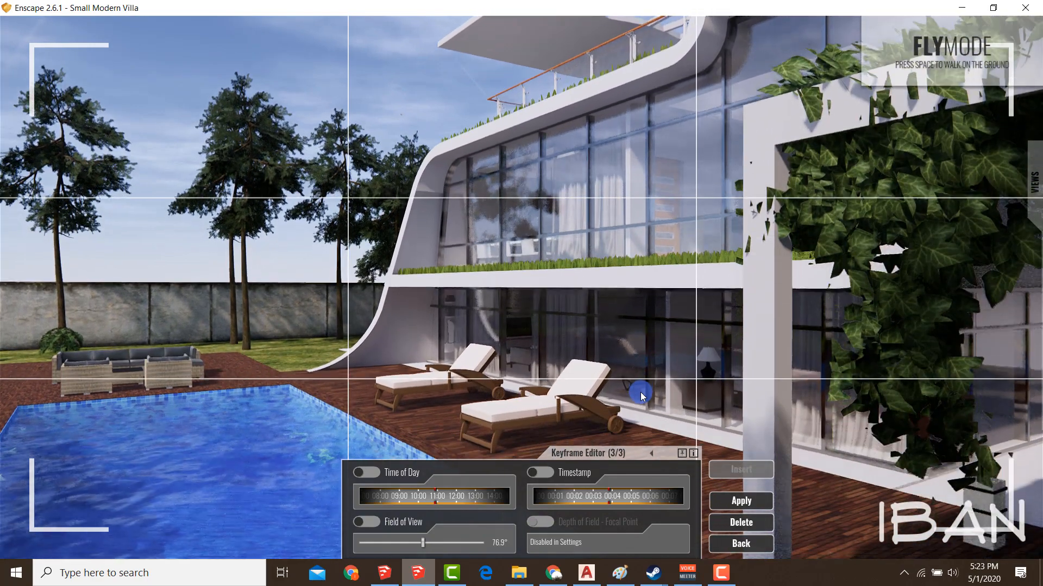
pyautogui.press('w')
pyautogui.press('d')
pyautogui.click(741, 500)
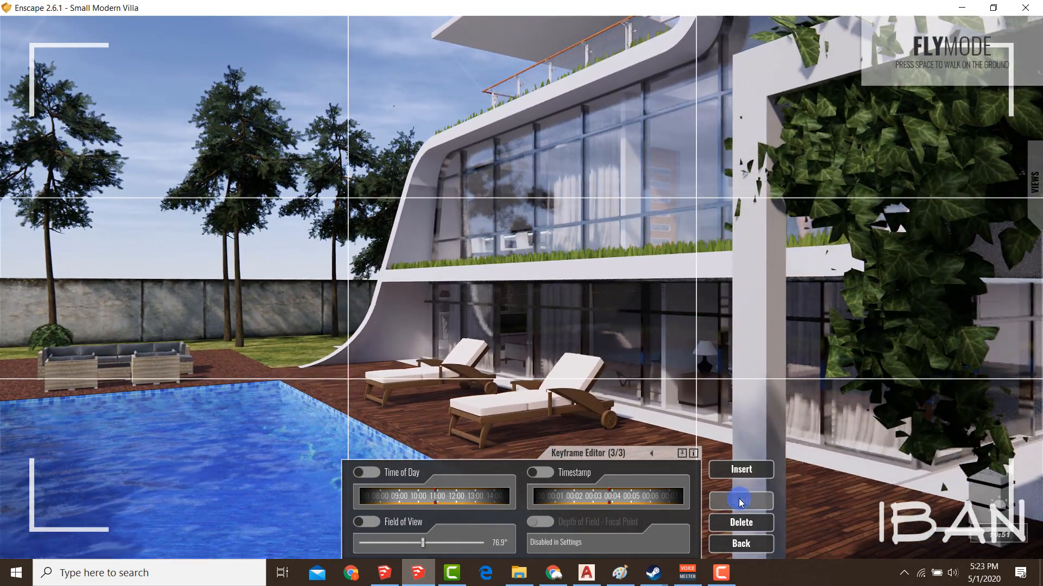
pyautogui.click(740, 545)
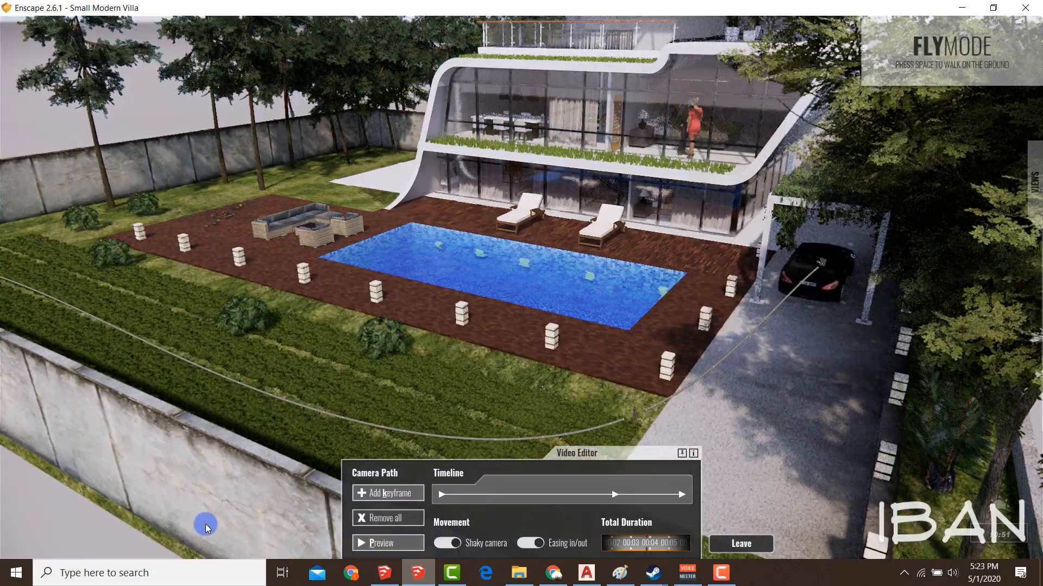
pyautogui.moveTo(512, 354); pyautogui.dragTo(591, 329, button='right')
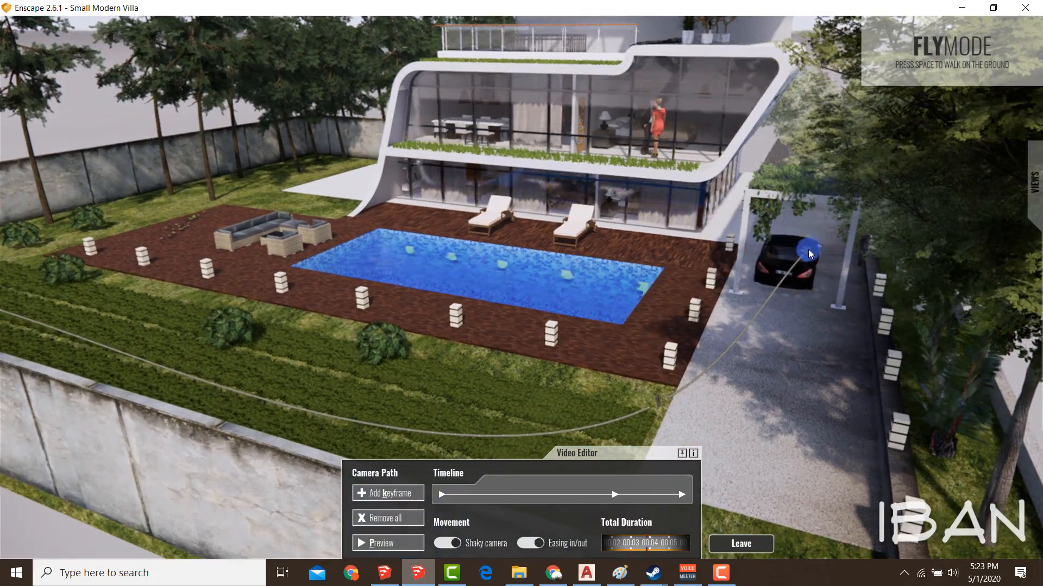
pyautogui.click(392, 544)
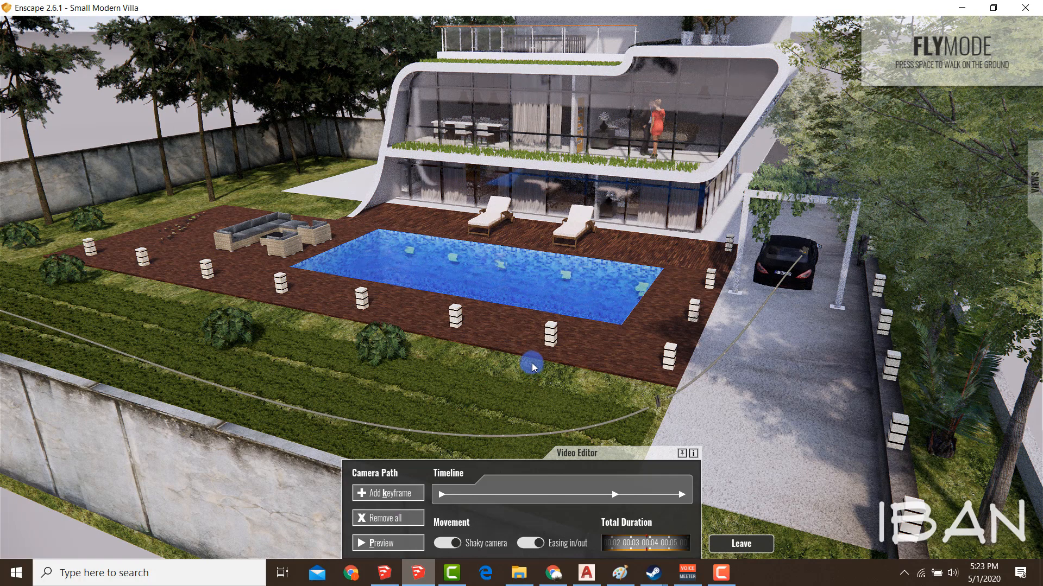
# Turn on Time of Day for the first keyframe, set it to about 08:00, and apply the change.
pyautogui.click(441, 495)
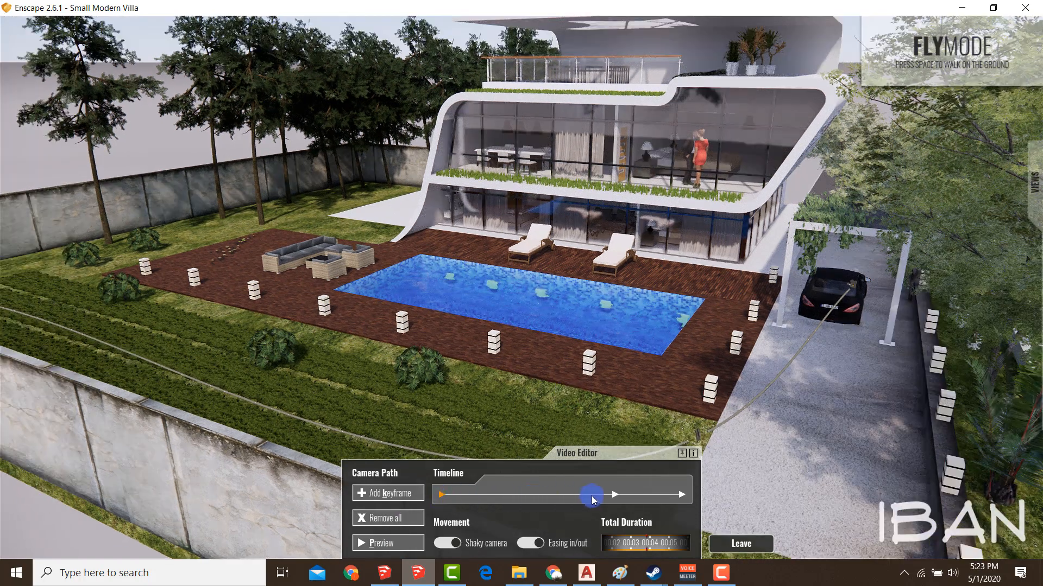
pyautogui.click(614, 495)
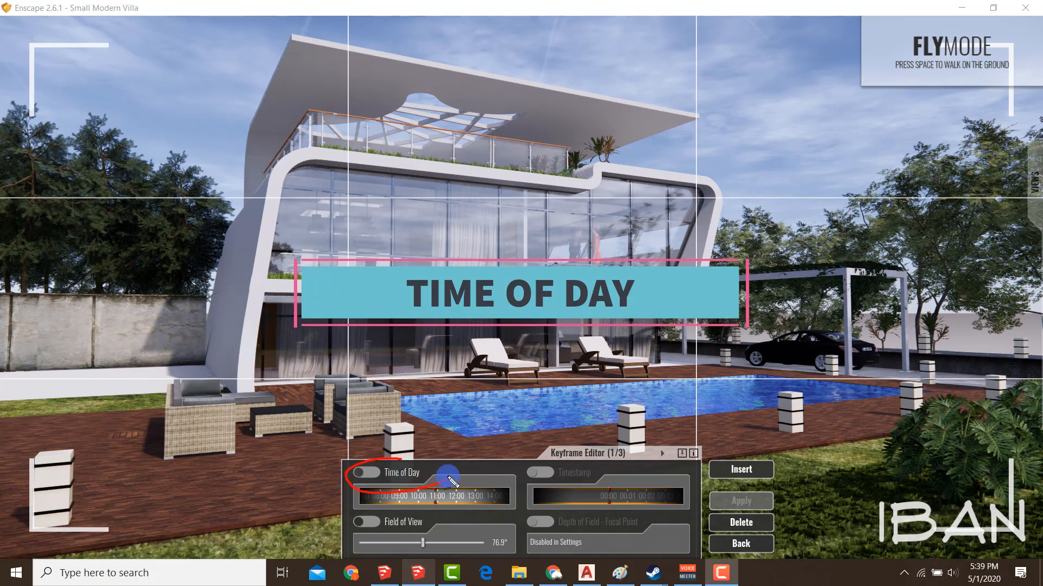
pyautogui.click(365, 473)
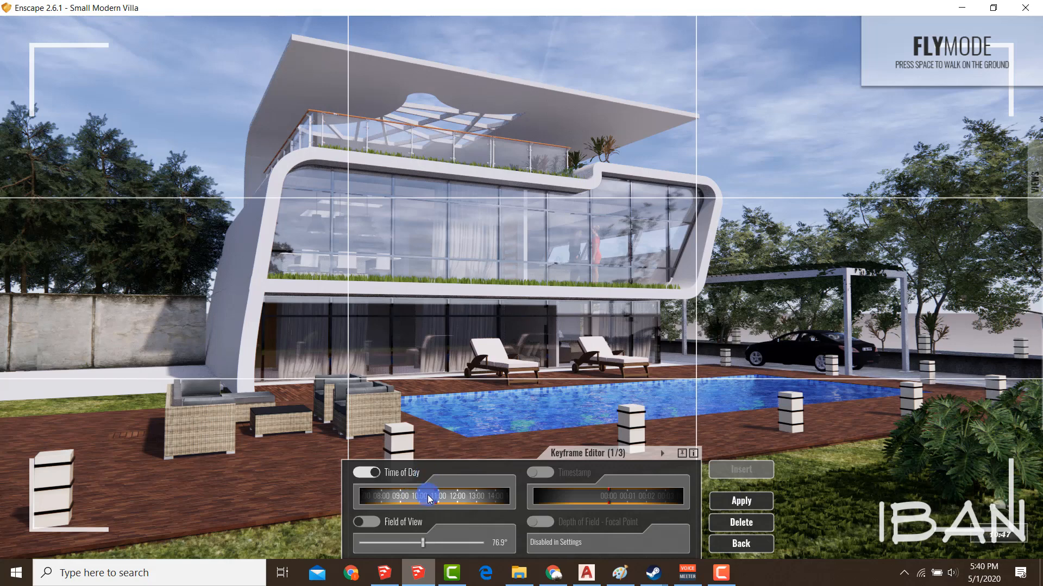
pyautogui.moveTo(430, 495); pyautogui.dragTo(471, 497)
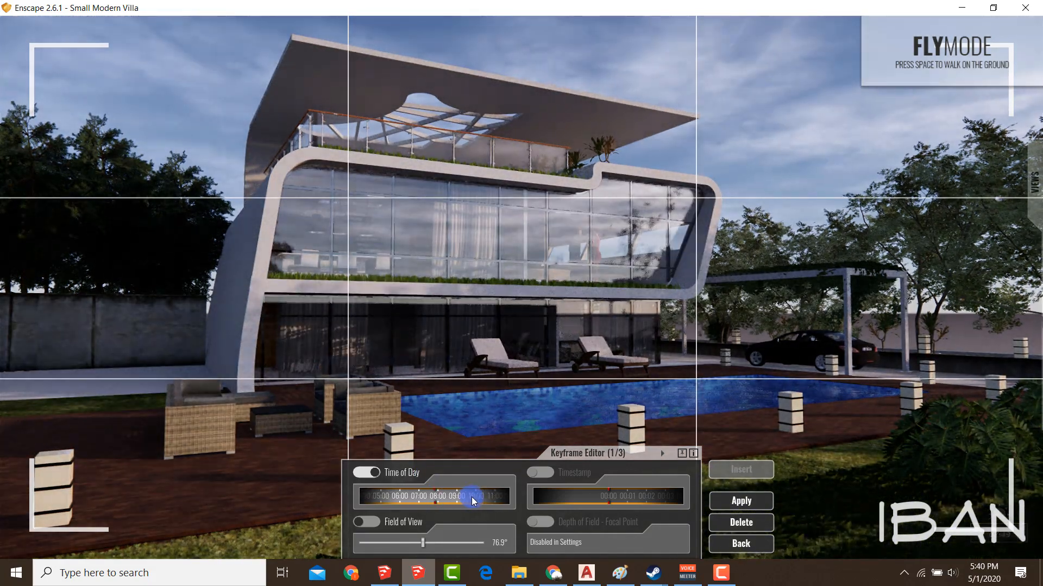
pyautogui.click(743, 505)
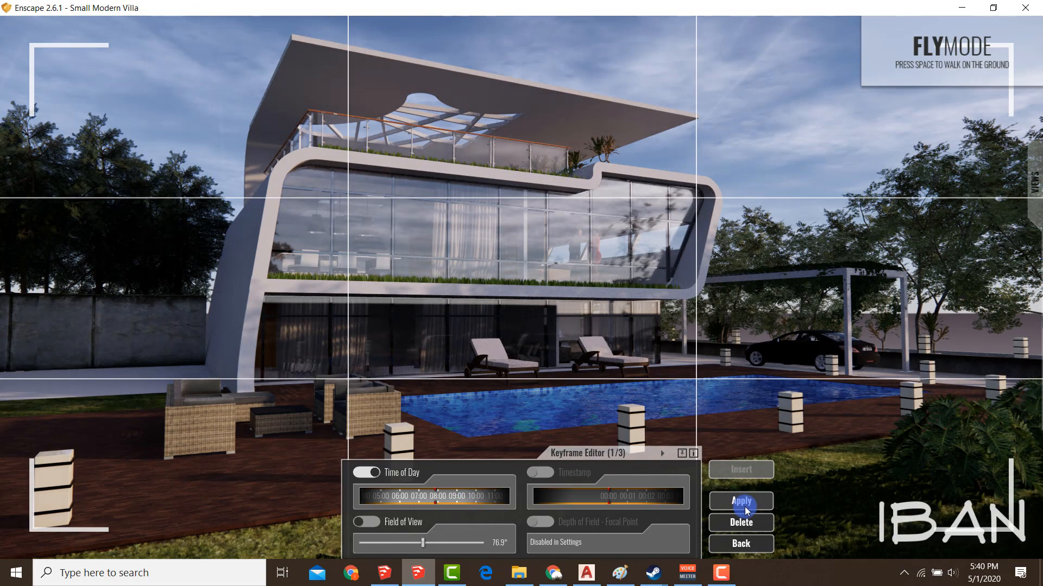
pyautogui.click(746, 503)
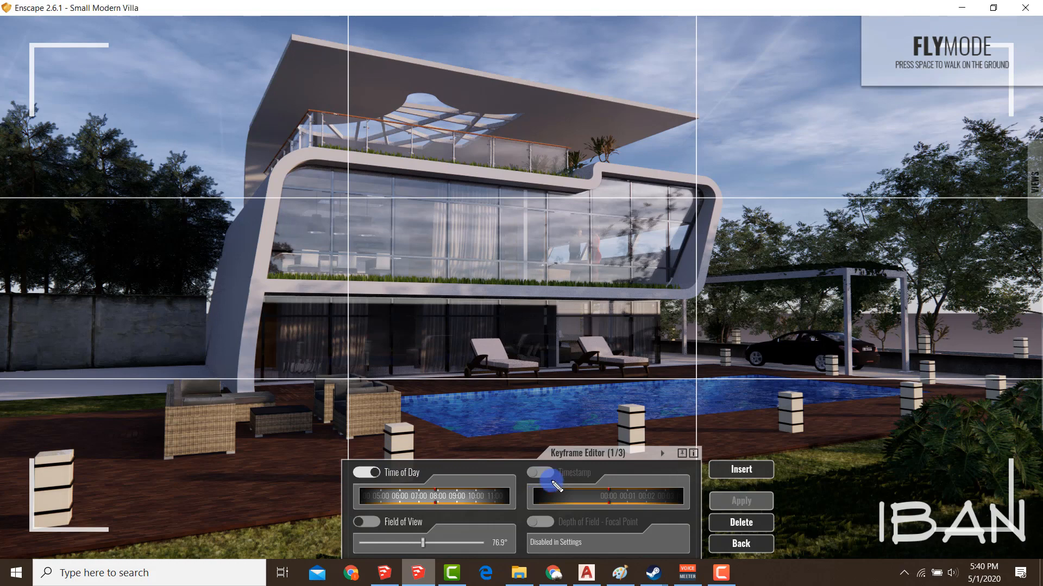
pyautogui.moveTo(553, 481); pyautogui.dragTo(556, 460)
pyautogui.moveTo(420, 519); pyautogui.dragTo(422, 526)
pyautogui.press('Escape')
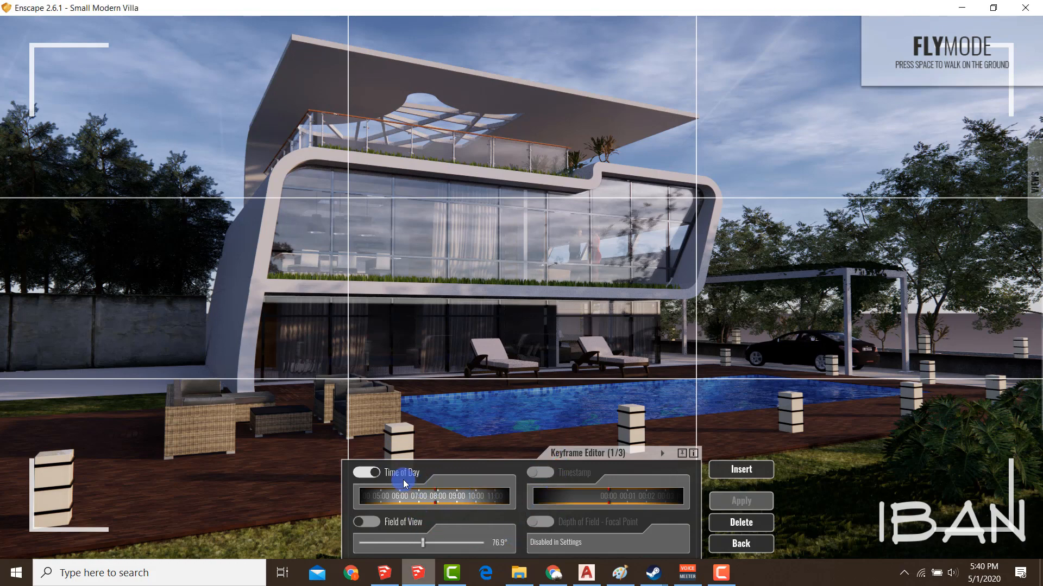
# Turn on Time of Day for the second keyframe, set it to about 11:15, apply it, and preview the camera path.
pyautogui.click(661, 456)
pyautogui.click(419, 498)
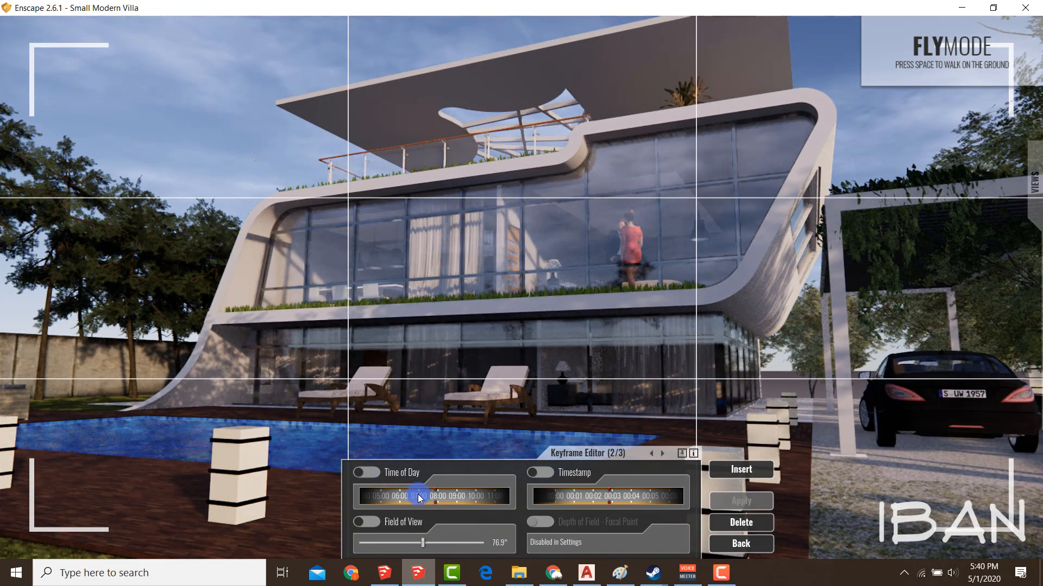
pyautogui.click(376, 475)
pyautogui.moveTo(434, 494); pyautogui.dragTo(385, 493)
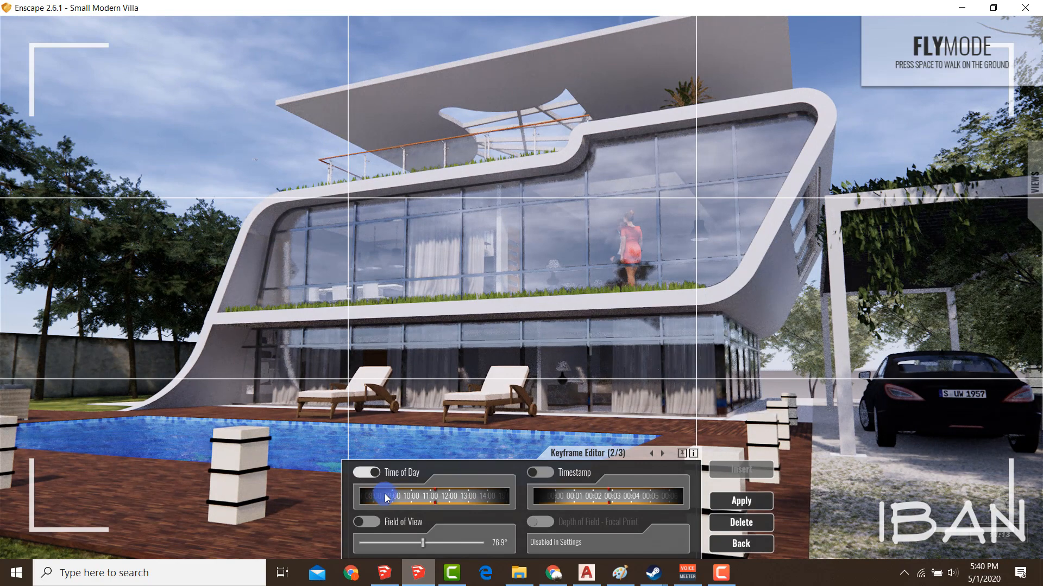
pyautogui.click(739, 505)
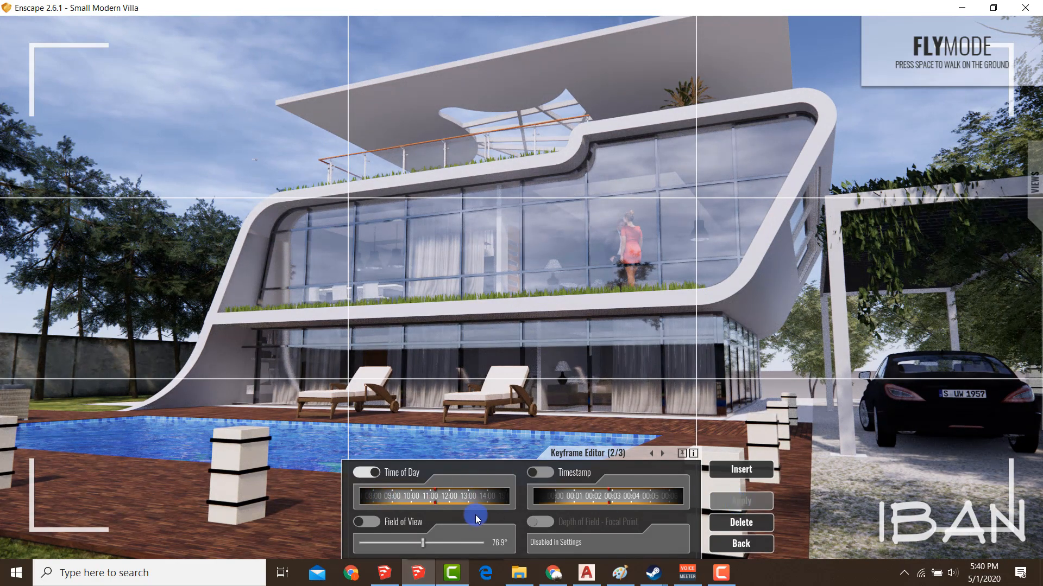
pyautogui.click(739, 542)
pyautogui.click(380, 543)
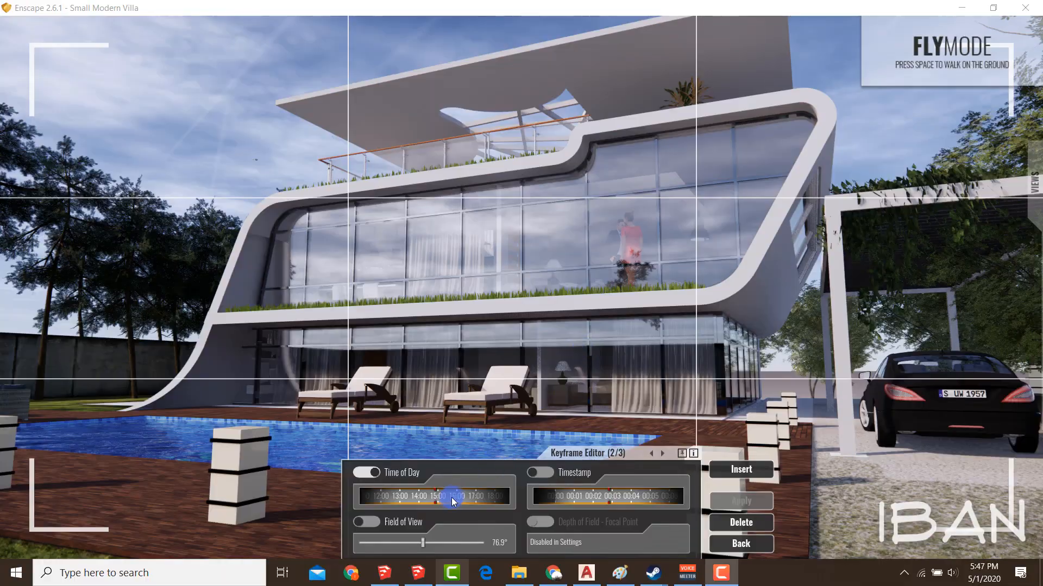
# Set the second keyframe's Time of Day to 17:04, apply it, and preview the camera path.
pyautogui.moveTo(454, 501); pyautogui.dragTo(430, 500)
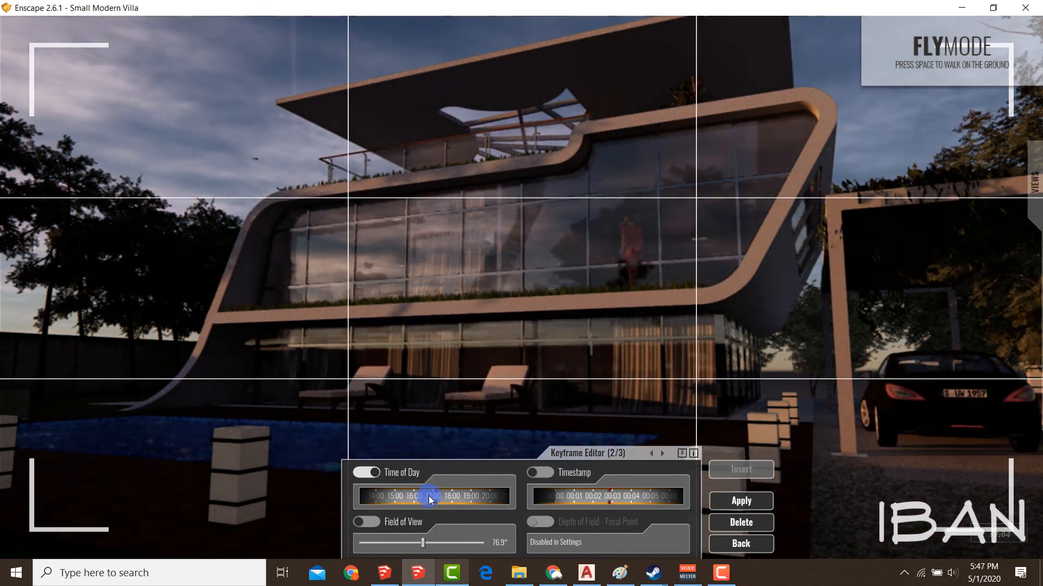
pyautogui.click(751, 504)
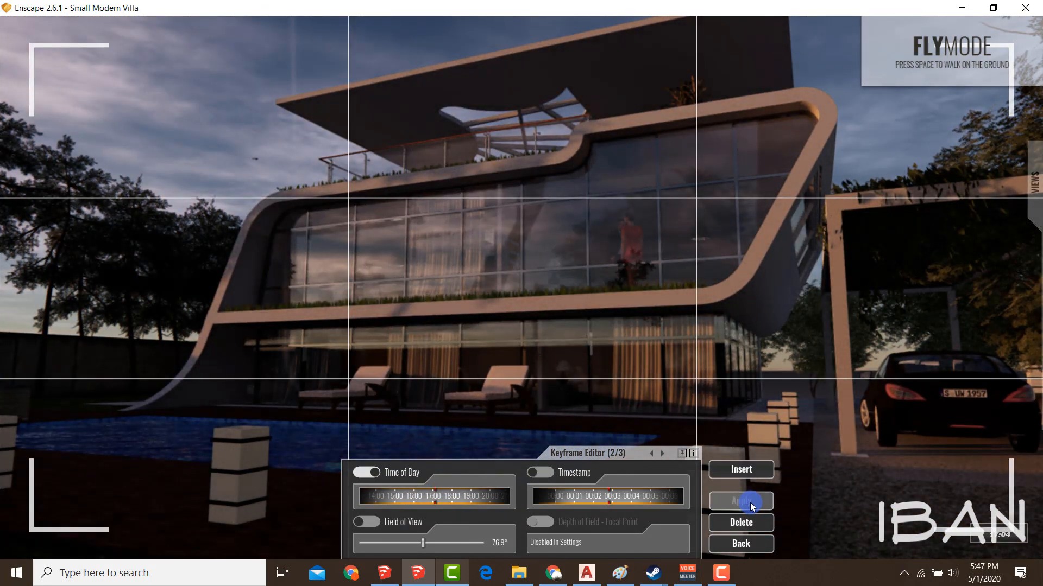
pyautogui.click(728, 542)
pyautogui.click(387, 546)
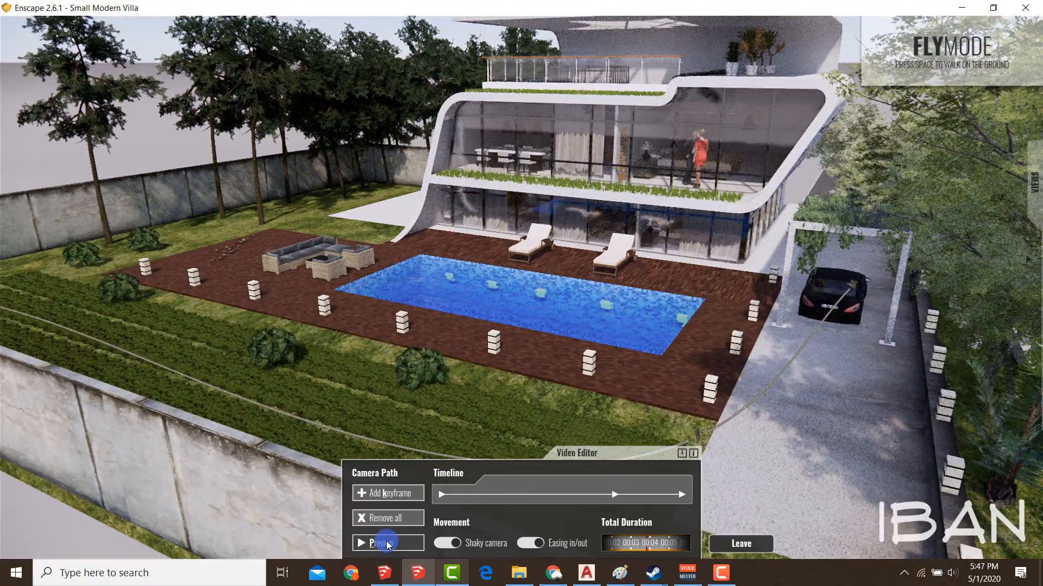
pyautogui.click(387, 544)
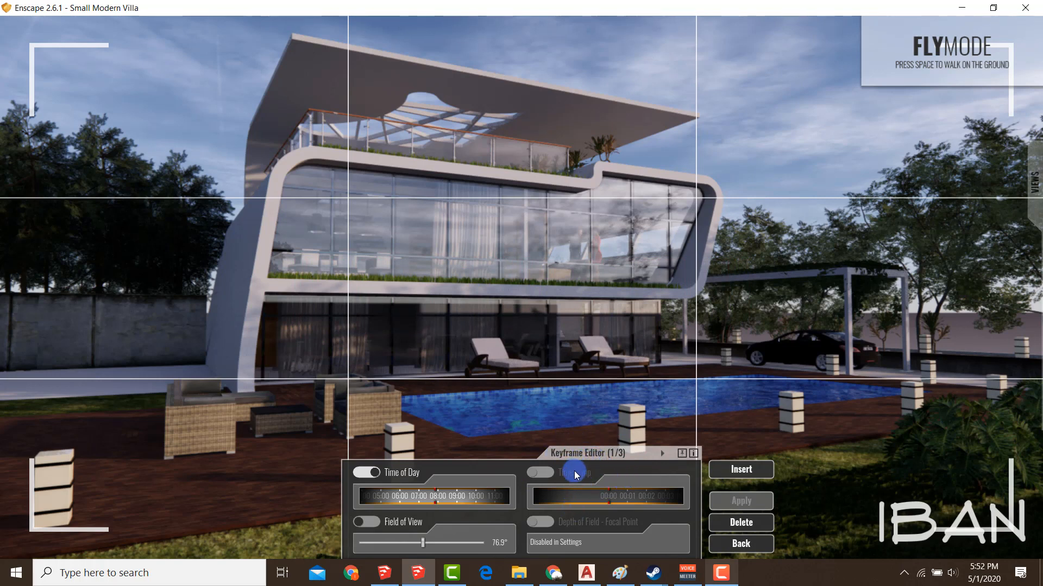
# Turn on the Timestamp for the second keyframe, set it to about 00:05, and apply the change.
pyautogui.click(662, 455)
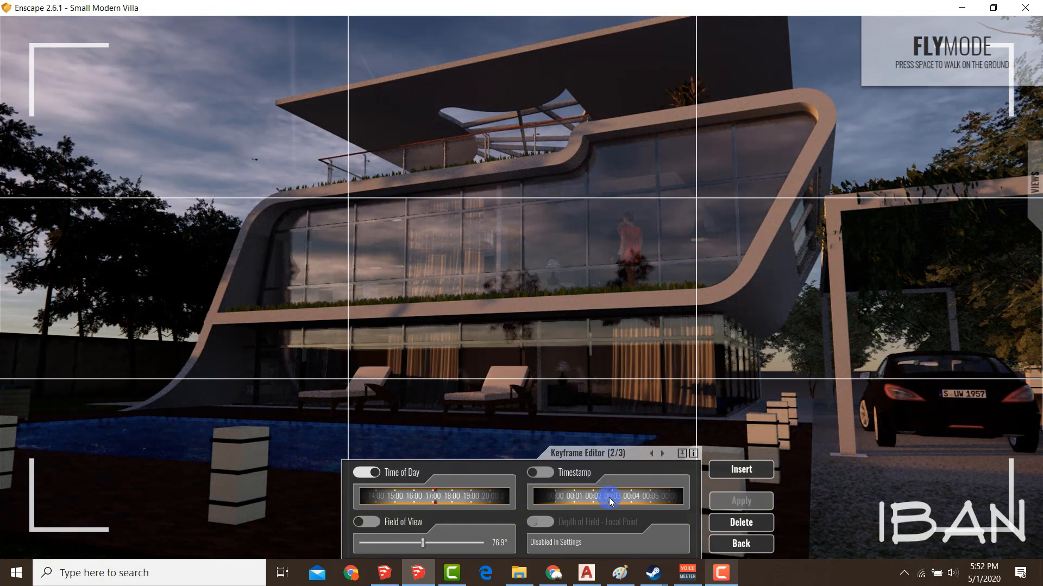
pyautogui.moveTo(612, 498); pyautogui.dragTo(577, 499)
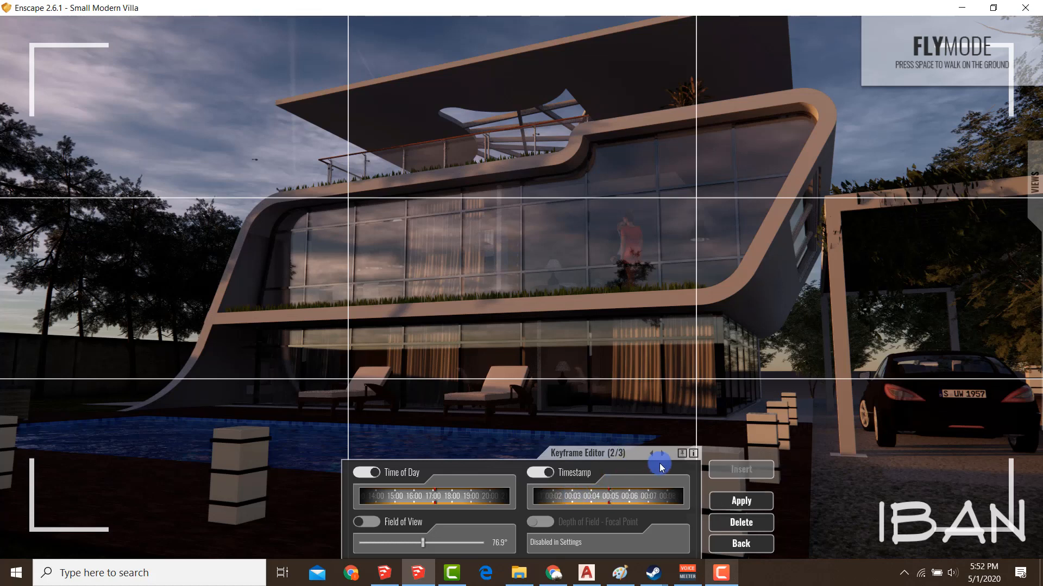
pyautogui.click(732, 503)
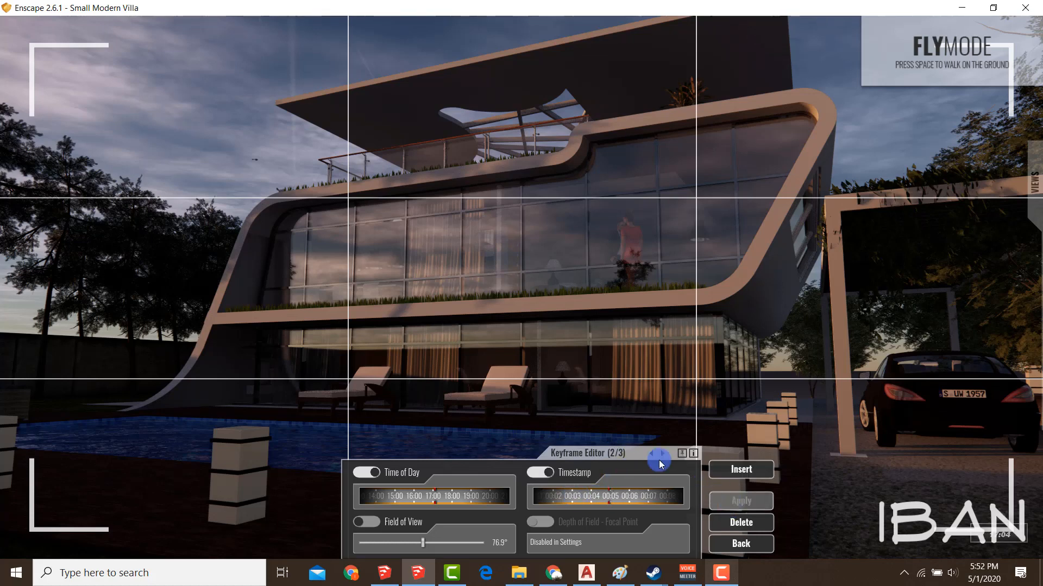
# Set the third keyframe's Timestamp to about 00:13, apply it, and return to the Video Editor.
pyautogui.click(662, 454)
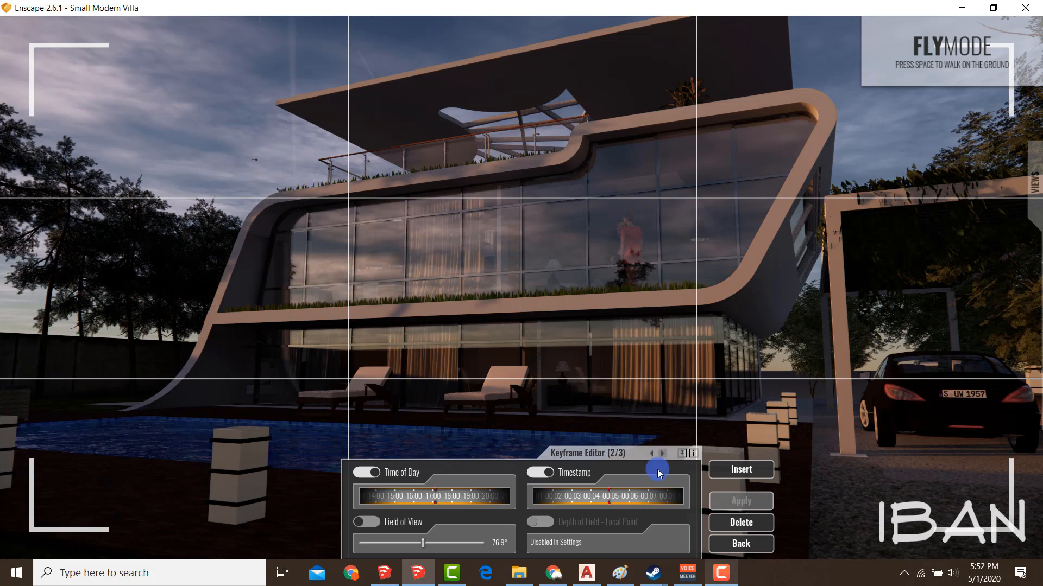
pyautogui.moveTo(638, 503)
pyautogui.mouseDown()
pyautogui.moveTo(550, 496)
pyautogui.moveTo(574, 494)
pyautogui.mouseUp()
pyautogui.click(720, 509)
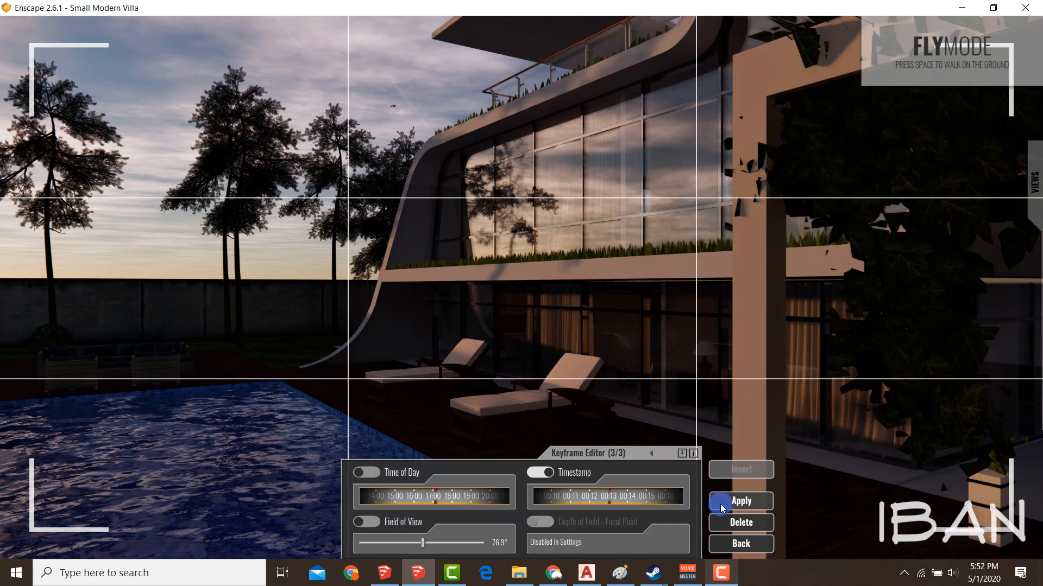
pyautogui.click(735, 543)
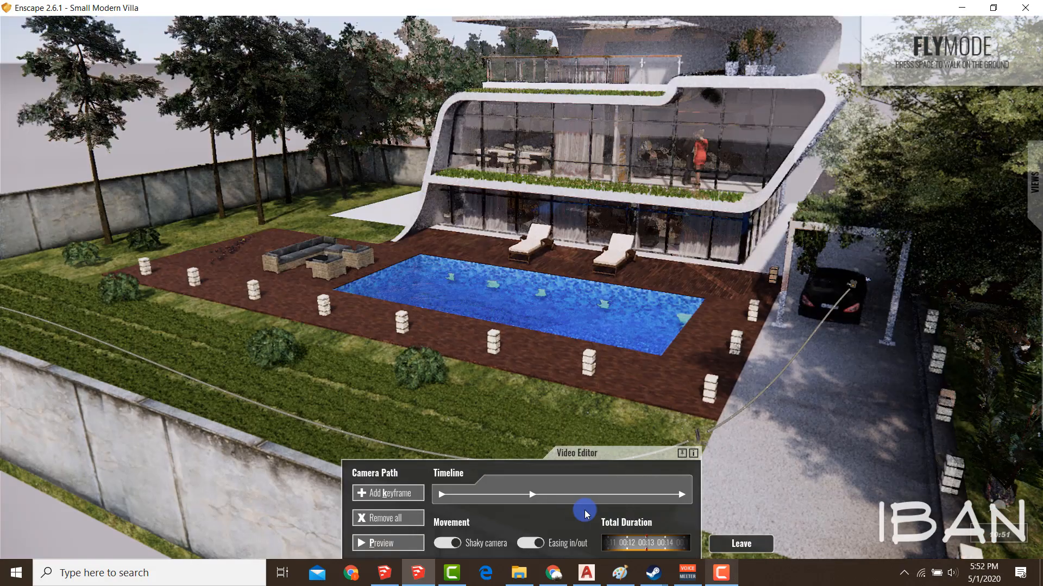
pyautogui.click(461, 499)
pyautogui.moveTo(497, 507)
pyautogui.mouseDown()
pyautogui.moveTo(678, 500)
pyautogui.moveTo(601, 475)
pyautogui.moveTo(420, 483)
pyautogui.mouseUp()
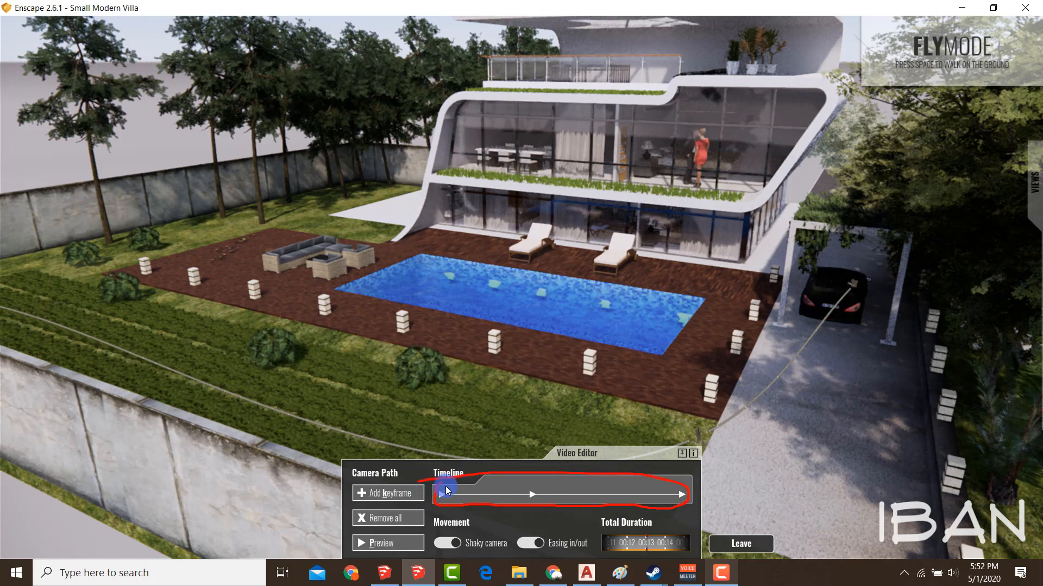
pyautogui.press('Escape')
pyautogui.moveTo(652, 531); pyautogui.dragTo(642, 554)
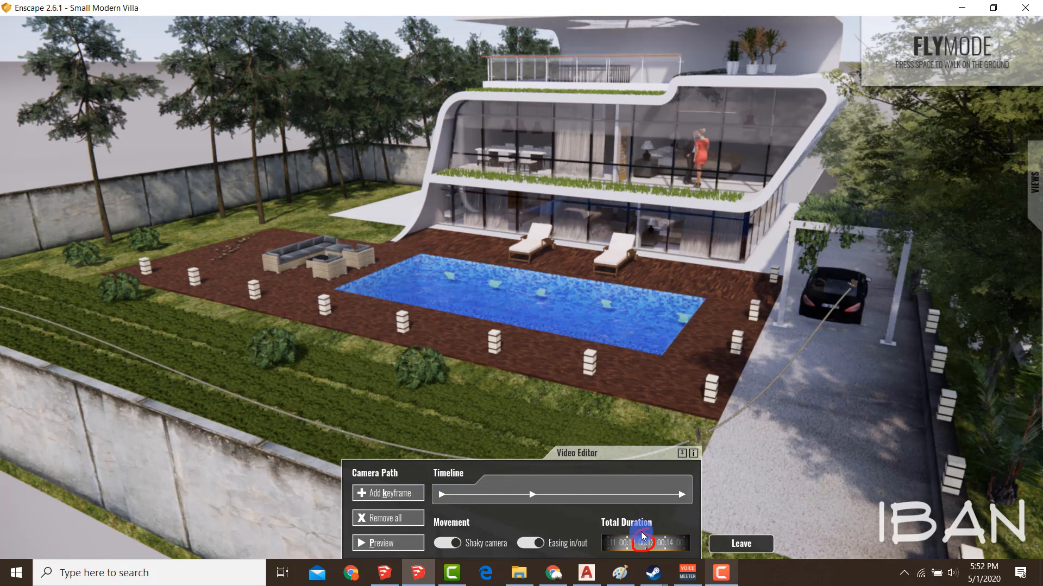
pyautogui.press('Escape')
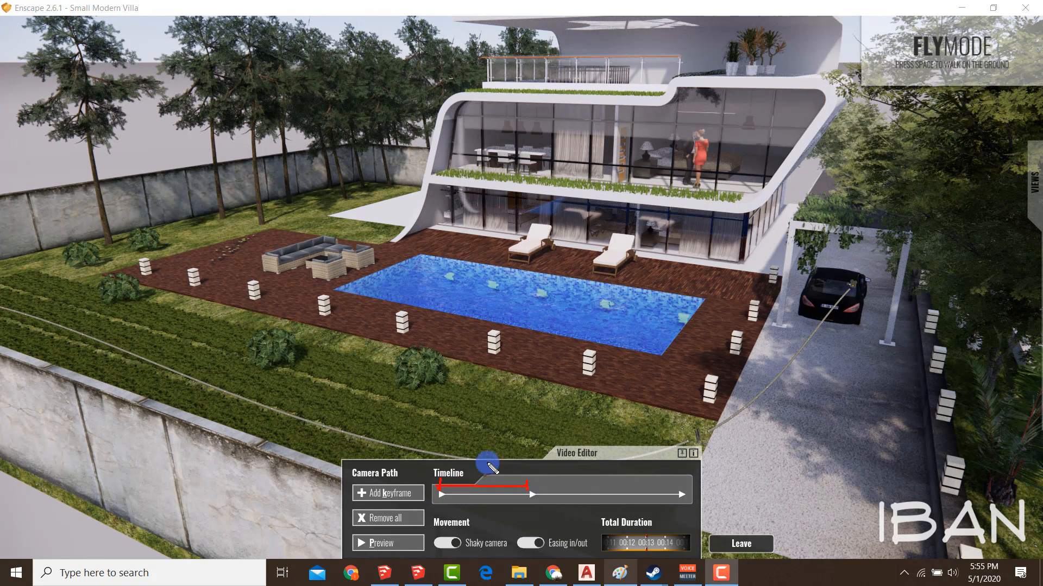
pyautogui.moveTo(483, 467); pyautogui.dragTo(534, 488)
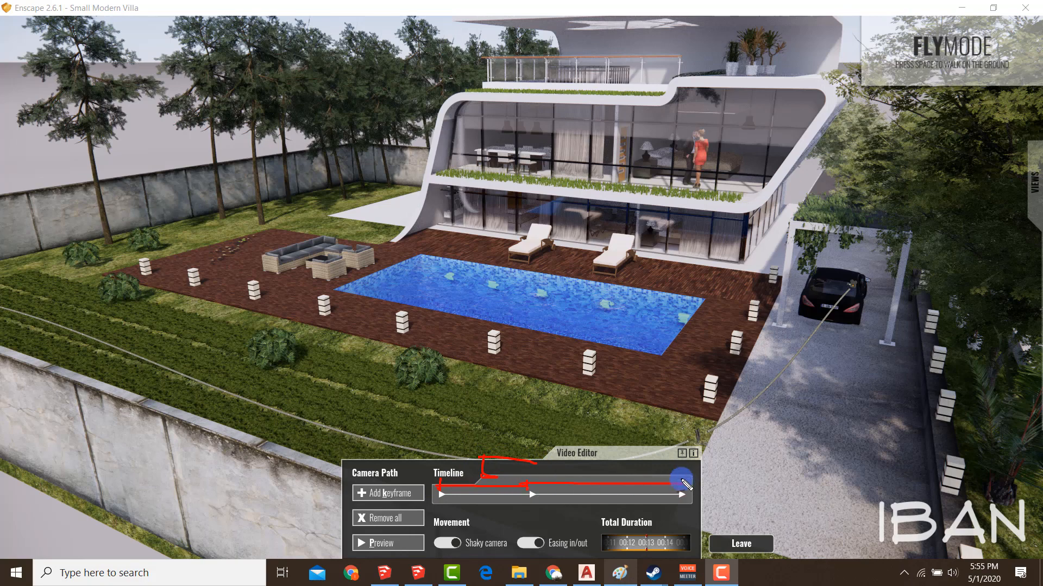
pyautogui.moveTo(683, 476)
pyautogui.mouseDown()
pyautogui.moveTo(683, 487)
pyautogui.moveTo(635, 454)
pyautogui.moveTo(618, 479)
pyautogui.moveTo(615, 439)
pyautogui.mouseUp()
pyautogui.press('Escape')
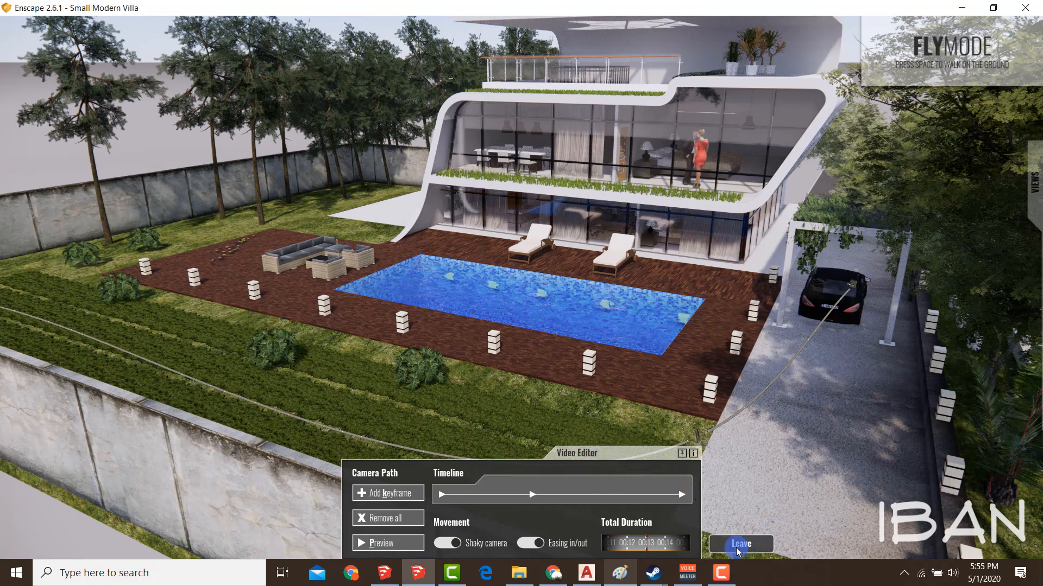
# Preview the camera path with the new keyframe timestamps.
pyautogui.click(374, 544)
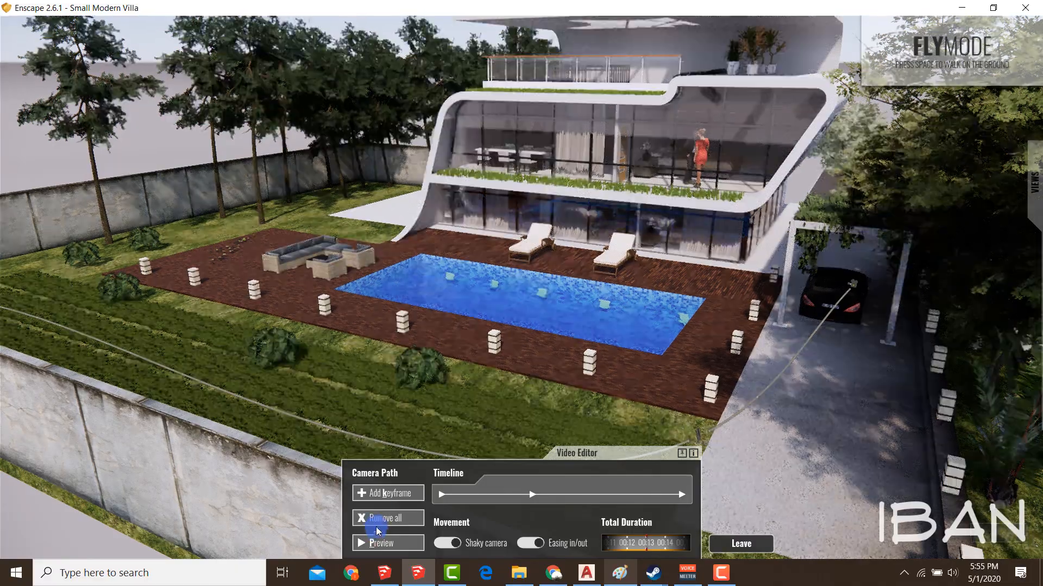
# Set the first keyframe's Field of View to about 62° and apply the change.
pyautogui.click(590, 472)
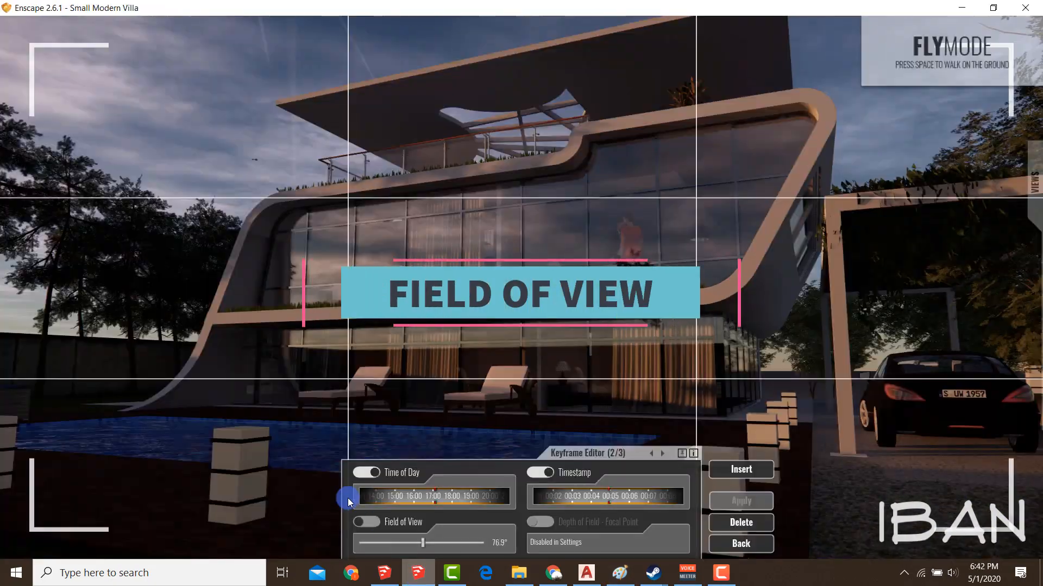
pyautogui.click(650, 455)
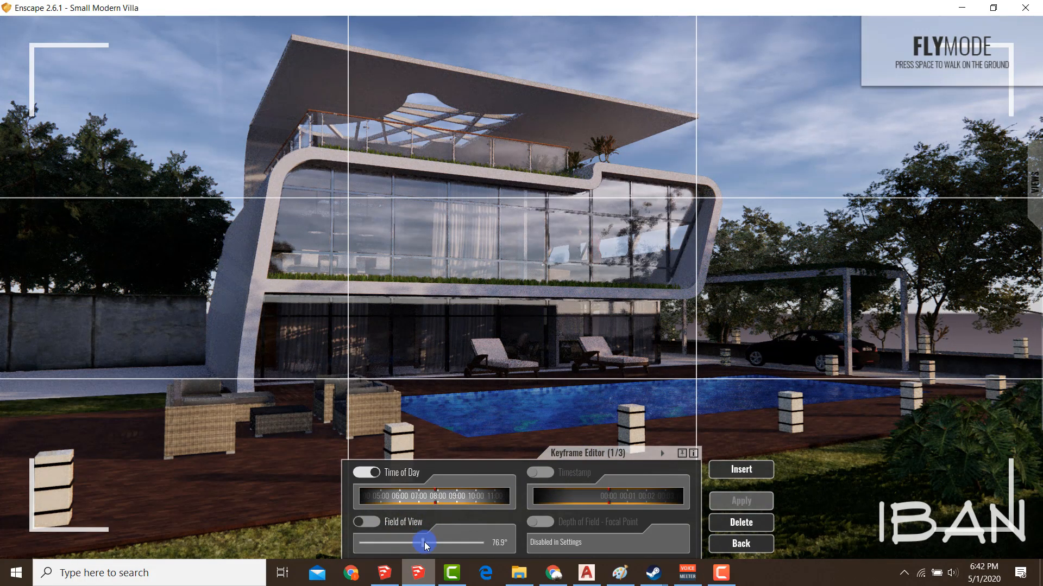
pyautogui.click(423, 542)
pyautogui.moveTo(422, 542); pyautogui.dragTo(408, 544)
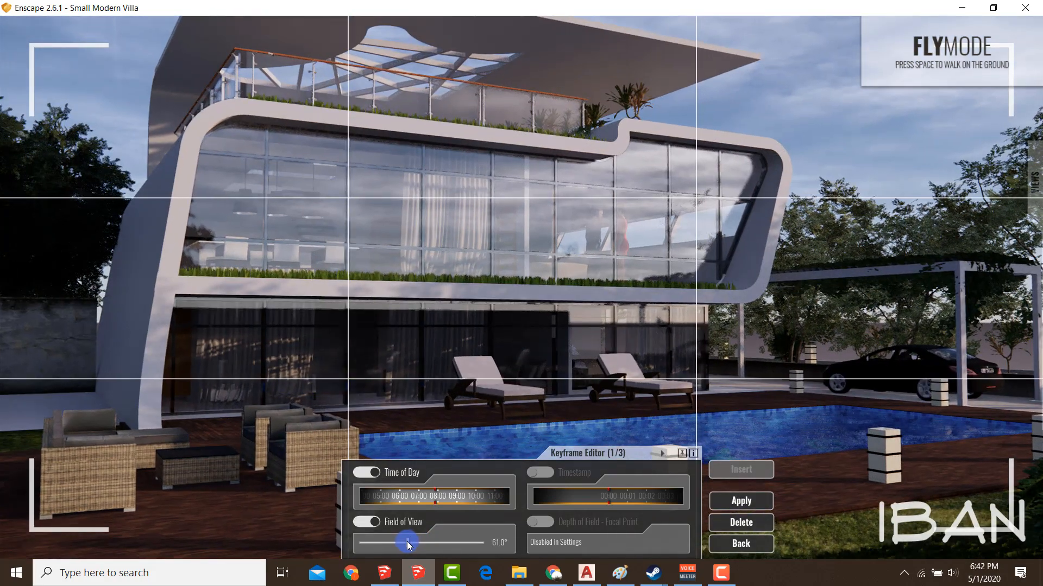
pyautogui.click(737, 502)
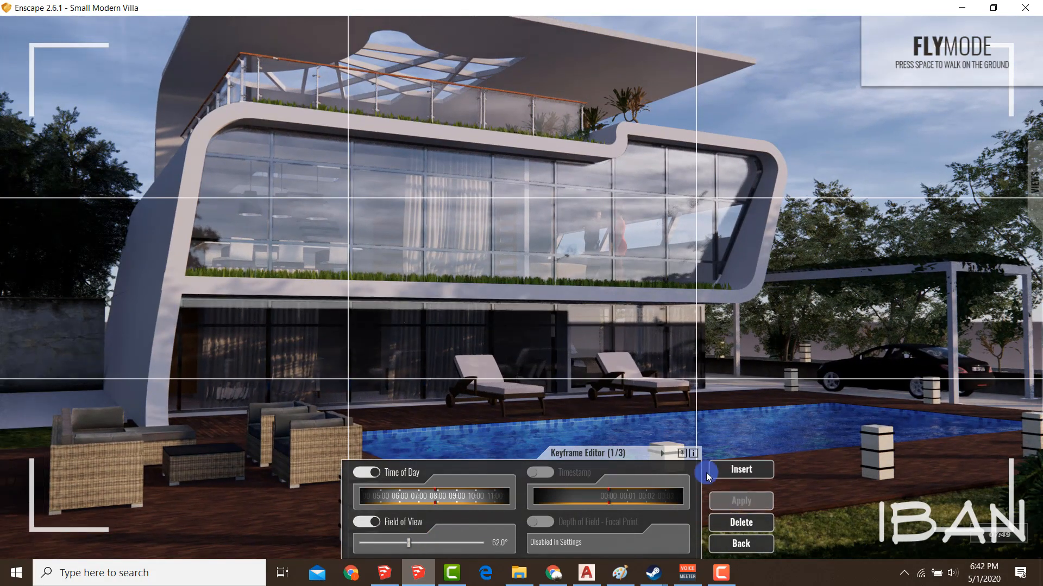
# Set the second keyframe's Field of View to about 114.8°, apply it, and preview the camera path.
pyautogui.click(672, 452)
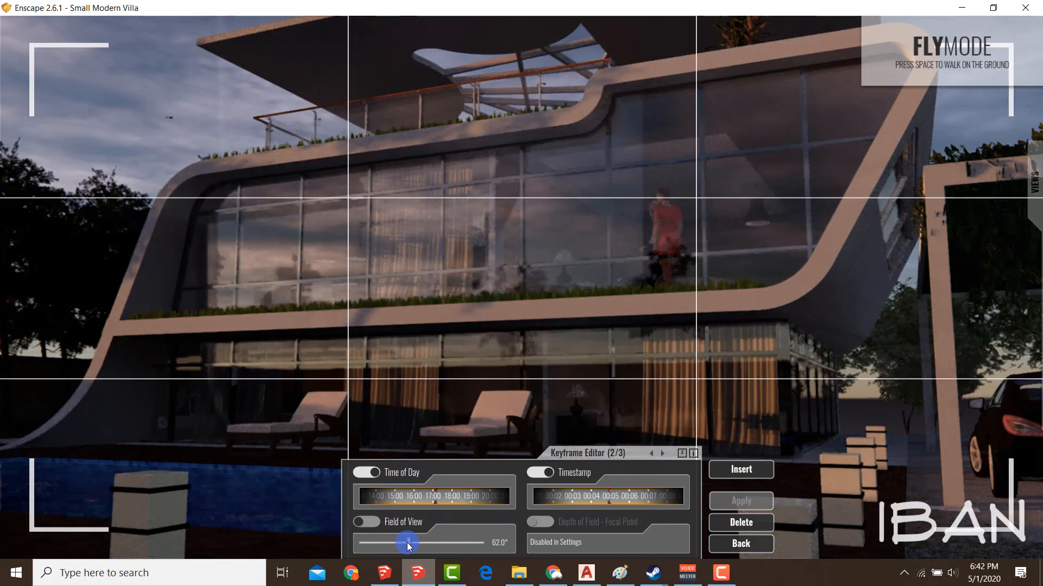
pyautogui.moveTo(406, 542); pyautogui.dragTo(458, 542)
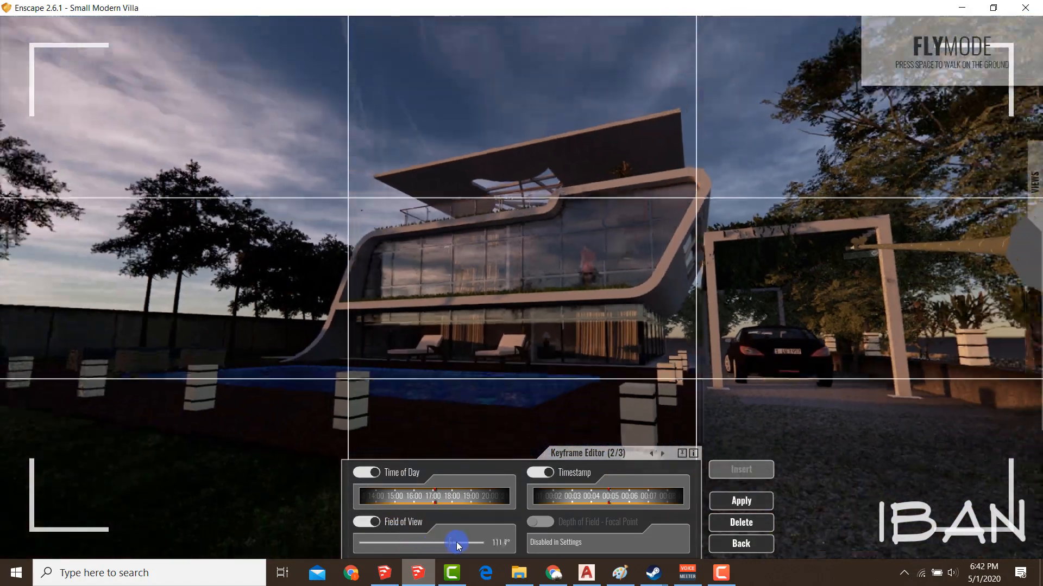
pyautogui.click(758, 502)
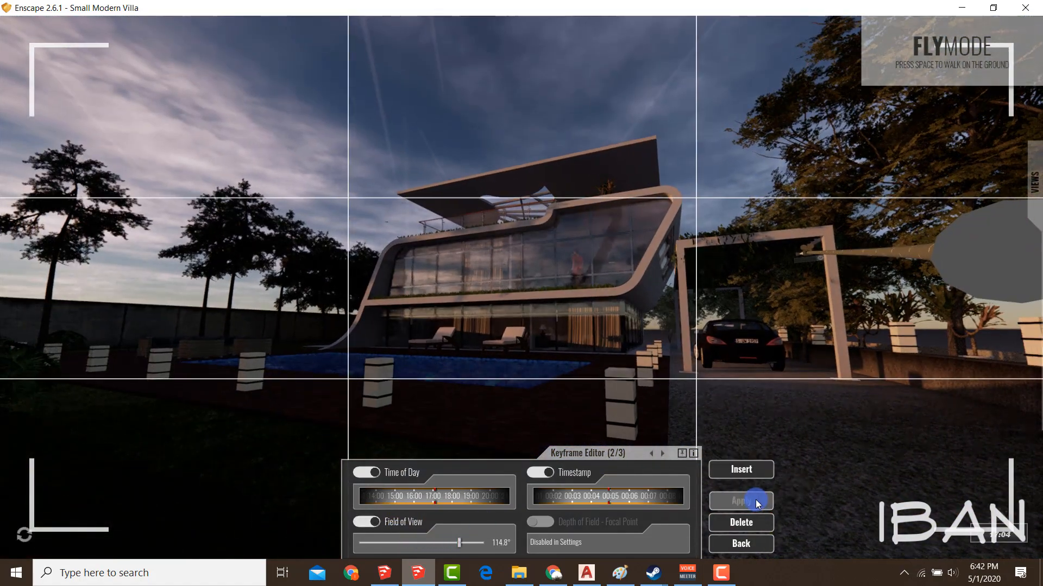
pyautogui.click(748, 545)
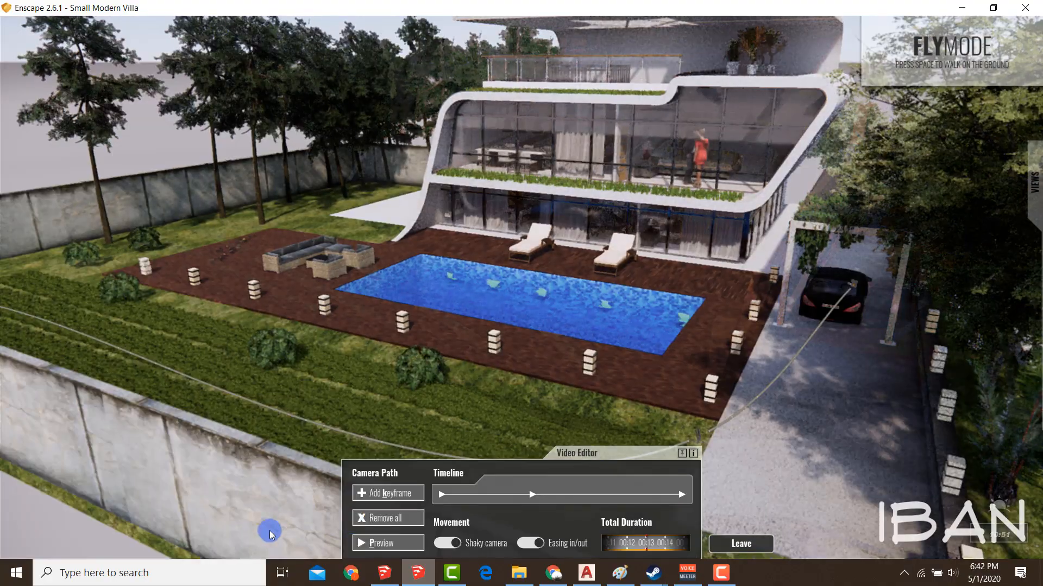
pyautogui.click(379, 544)
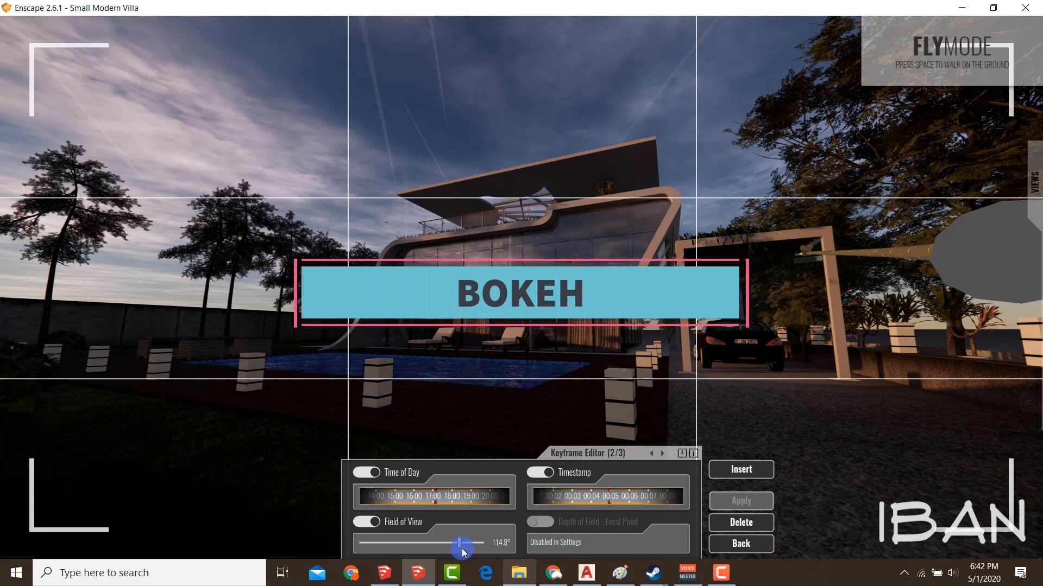
# Switch to SketchUp and, in Enscape's Visual Settings, raise Depth of Field to 47% and turn off Auto Focus.
pyautogui.click(385, 573)
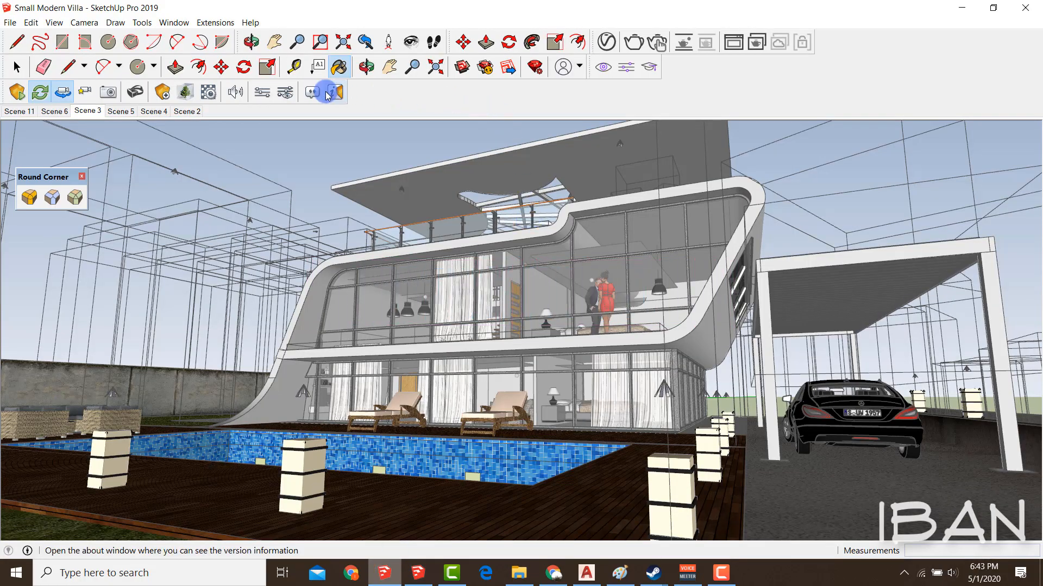
pyautogui.click(284, 94)
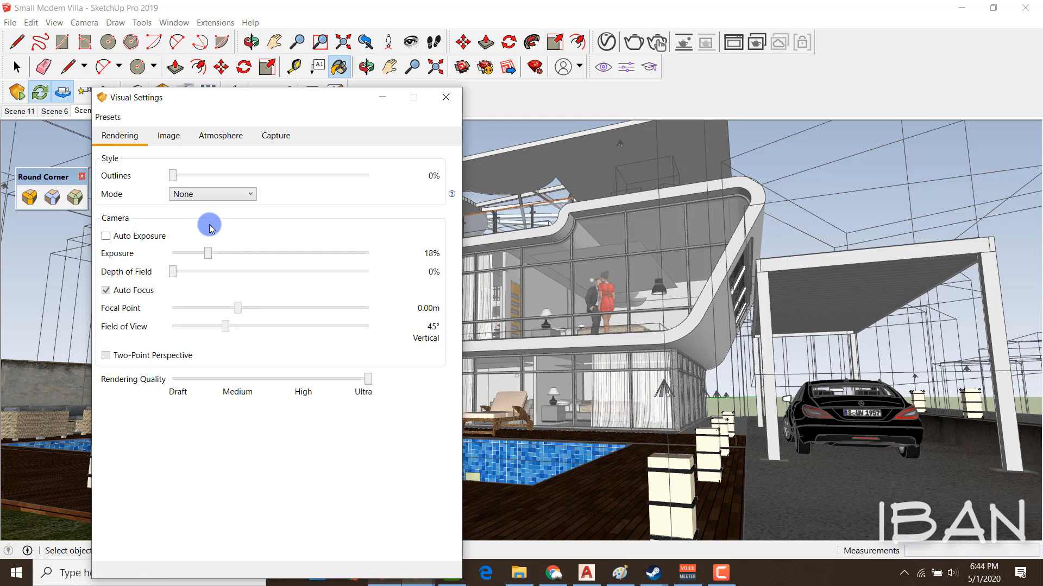
pyautogui.moveTo(183, 276); pyautogui.dragTo(259, 276)
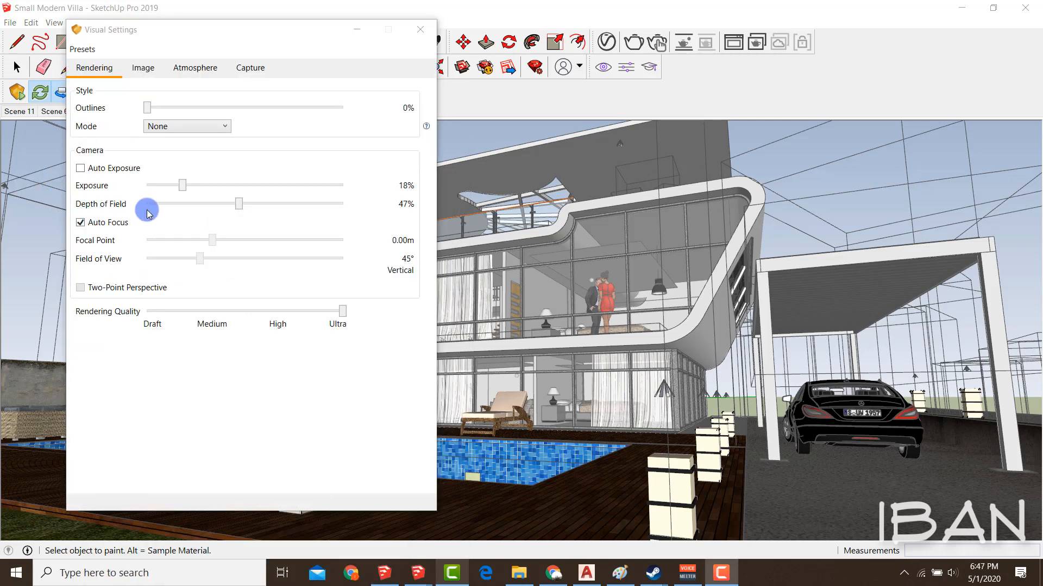
pyautogui.click(111, 224)
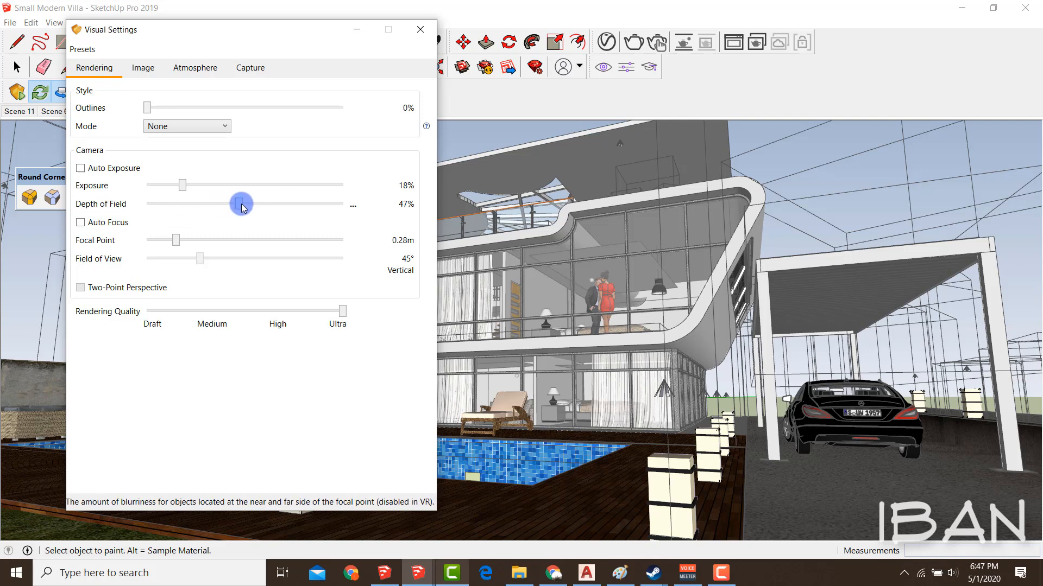
# Switch back to the Enscape window, set the second keyframe's depth-of-field focal point to 34.48 m, and apply it.
pyautogui.moveTo(402, 569)
pyautogui.click(386, 524)
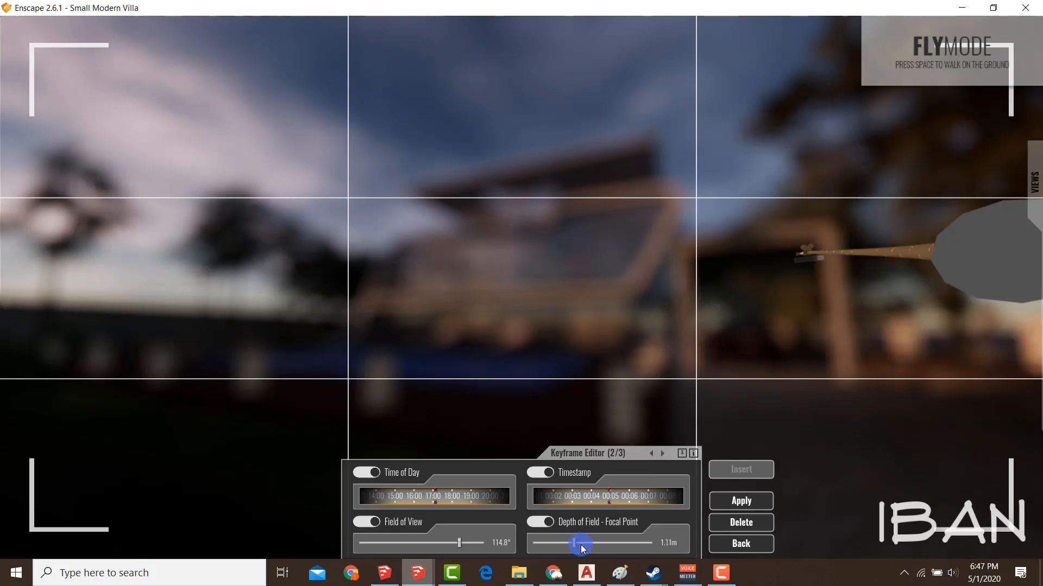
pyautogui.moveTo(581, 548); pyautogui.dragTo(638, 541)
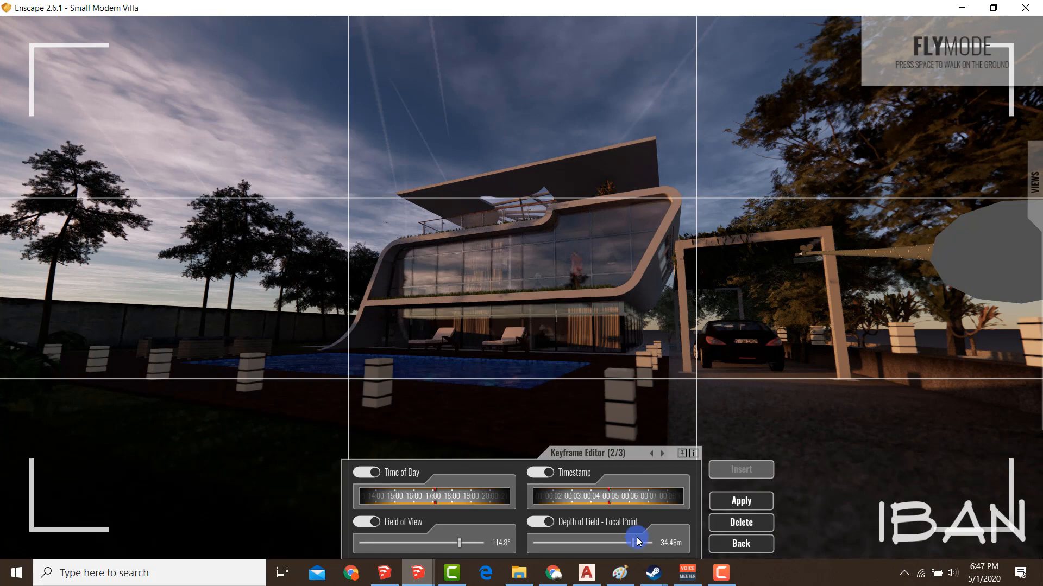
pyautogui.click(721, 502)
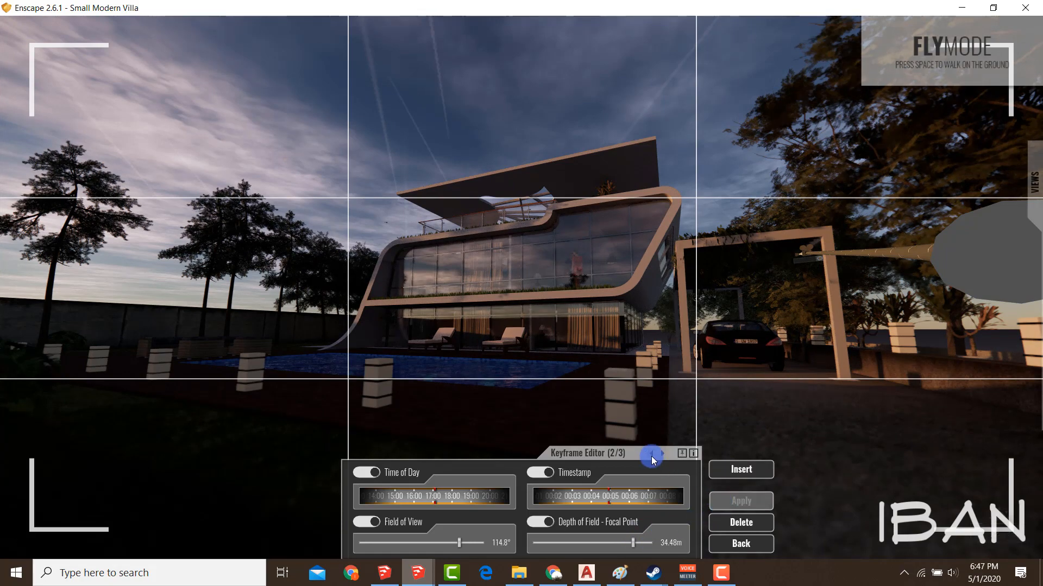
# Turn on the first keyframe's depth-of-field focal point, set it to 41.66 m, apply it, and preview the camera path.
pyautogui.click(650, 456)
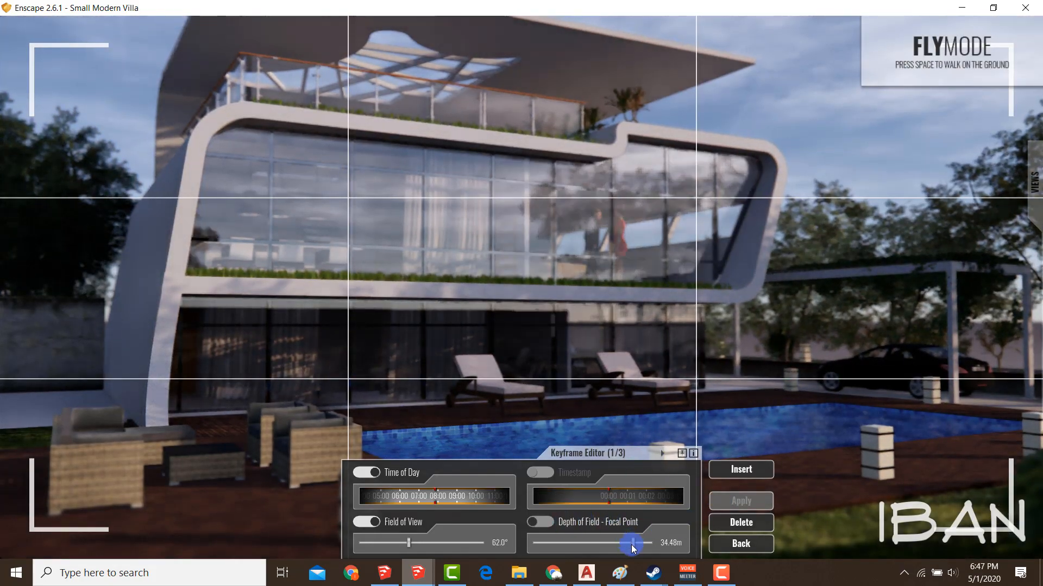
pyautogui.click(559, 526)
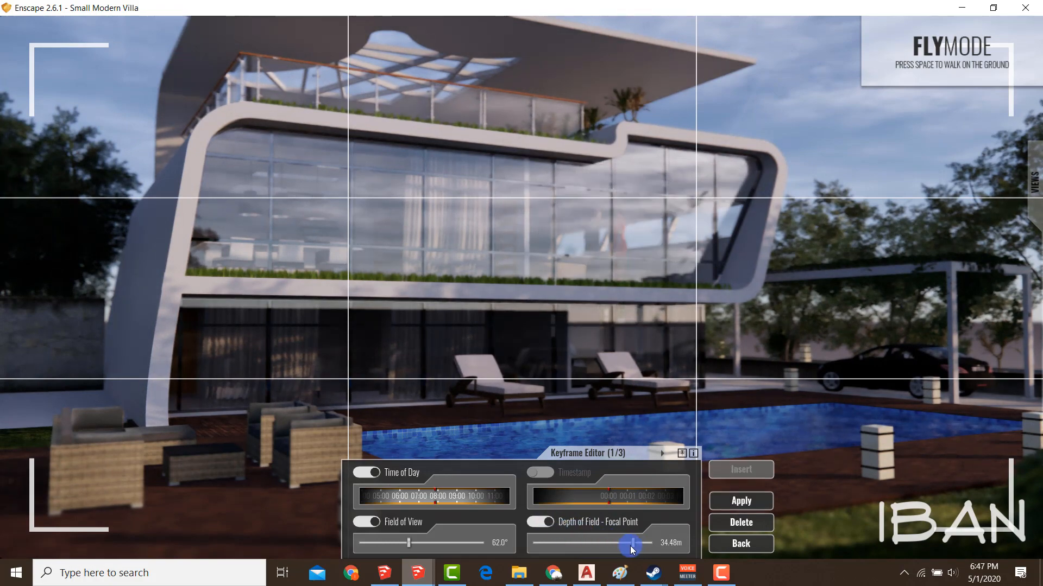
pyautogui.moveTo(630, 545)
pyautogui.mouseDown()
pyautogui.moveTo(601, 541)
pyautogui.moveTo(636, 541)
pyautogui.mouseUp()
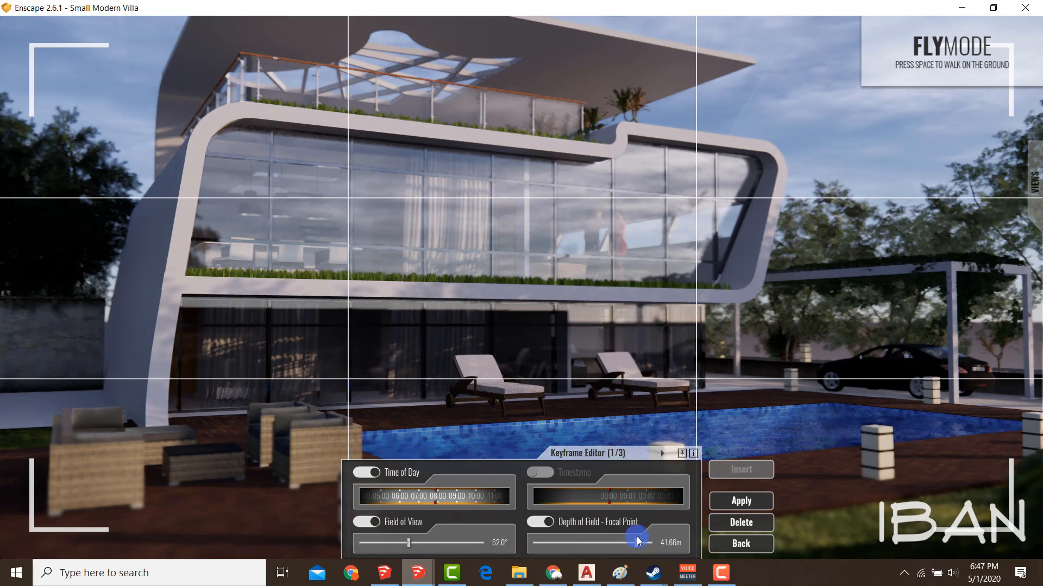
pyautogui.click(719, 502)
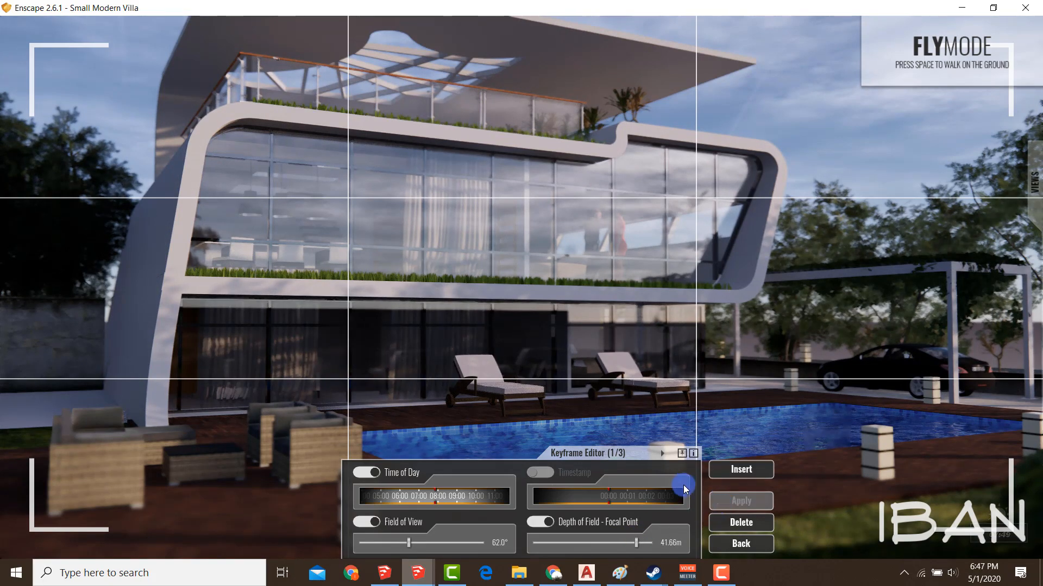
pyautogui.click(741, 543)
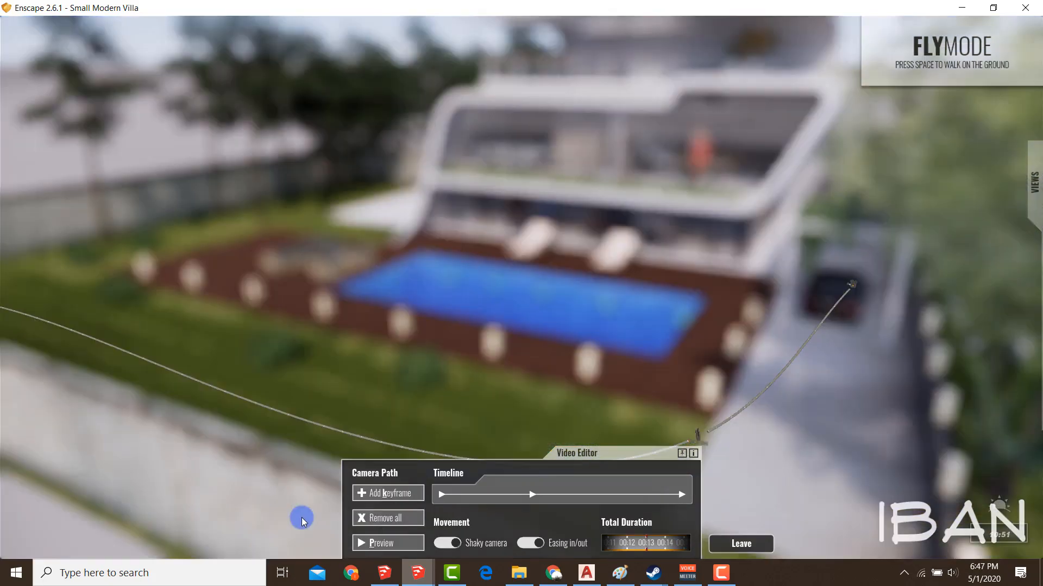
pyautogui.click(405, 544)
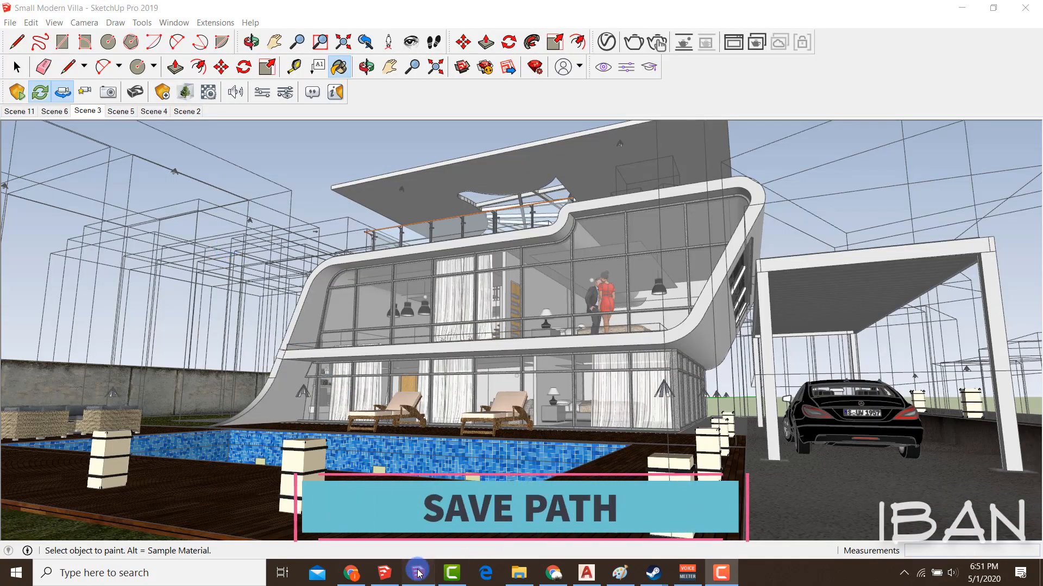
# Save the Enscape camera path from SketchUp to the render folder as the XML video path file Enscape_VideoPath.
pyautogui.click(417, 572)
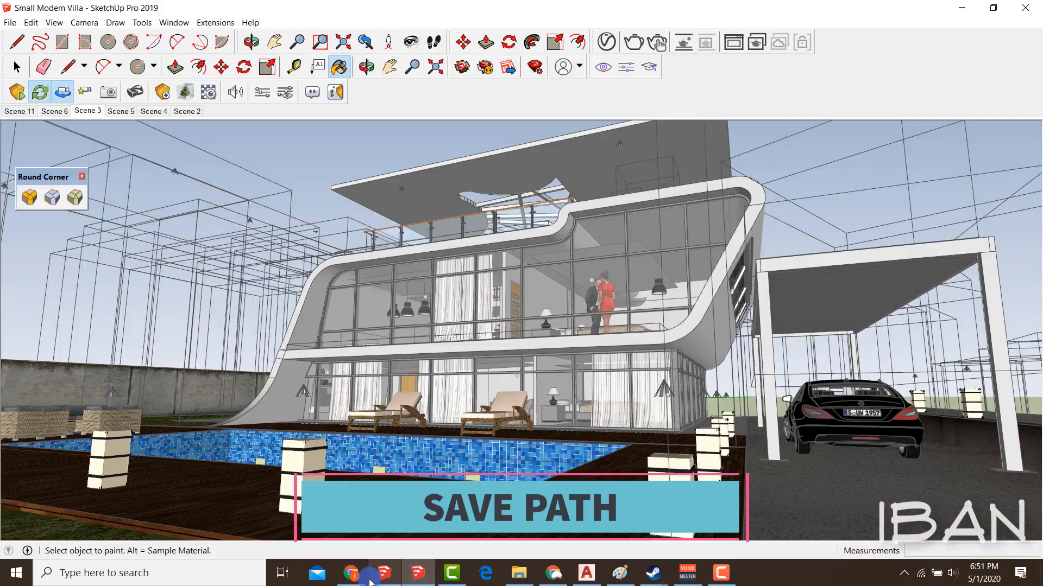
pyautogui.click(384, 572)
pyautogui.click(210, 24)
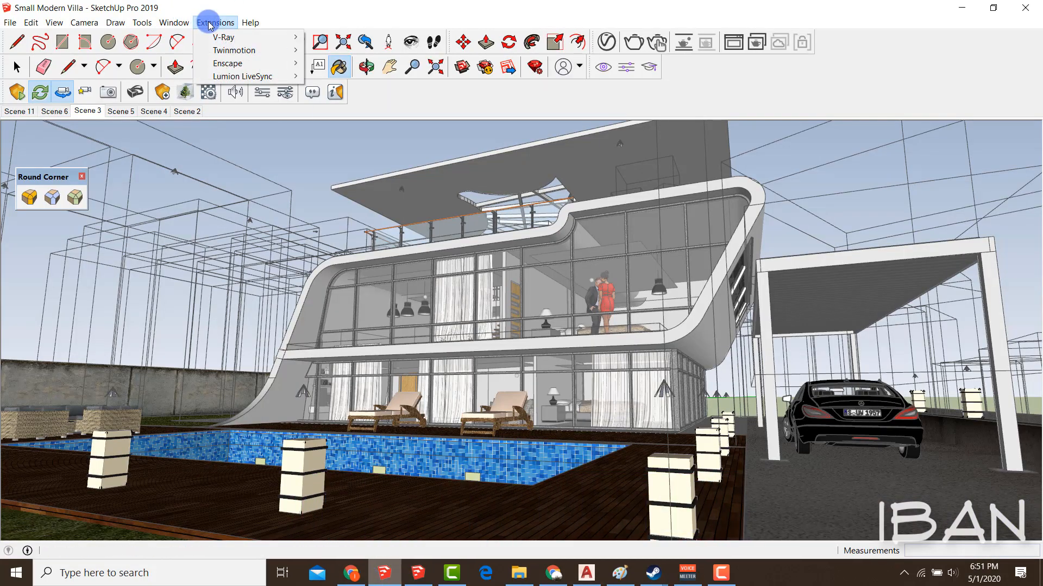
pyautogui.moveTo(234, 63)
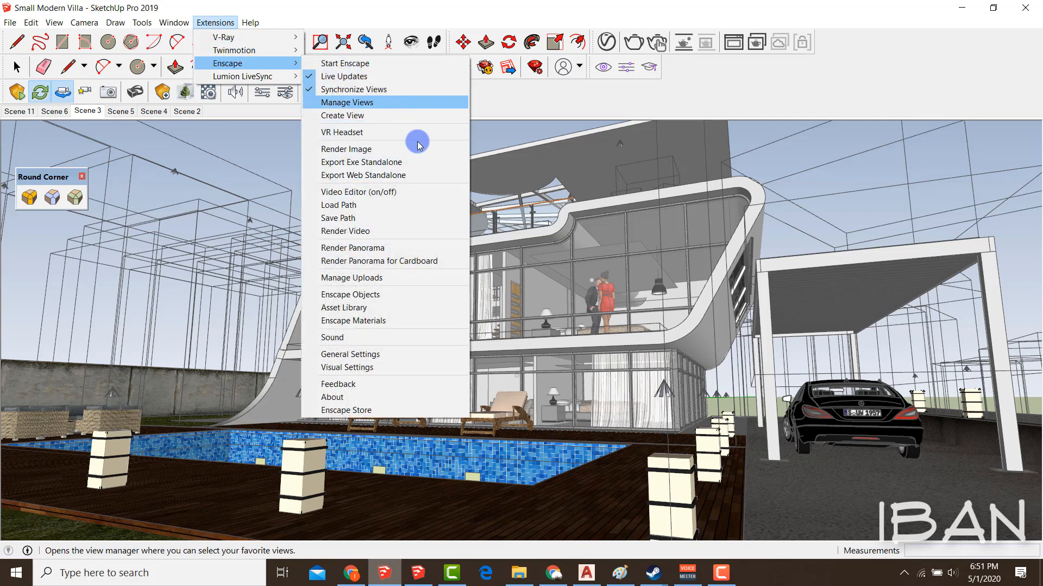
pyautogui.click(388, 219)
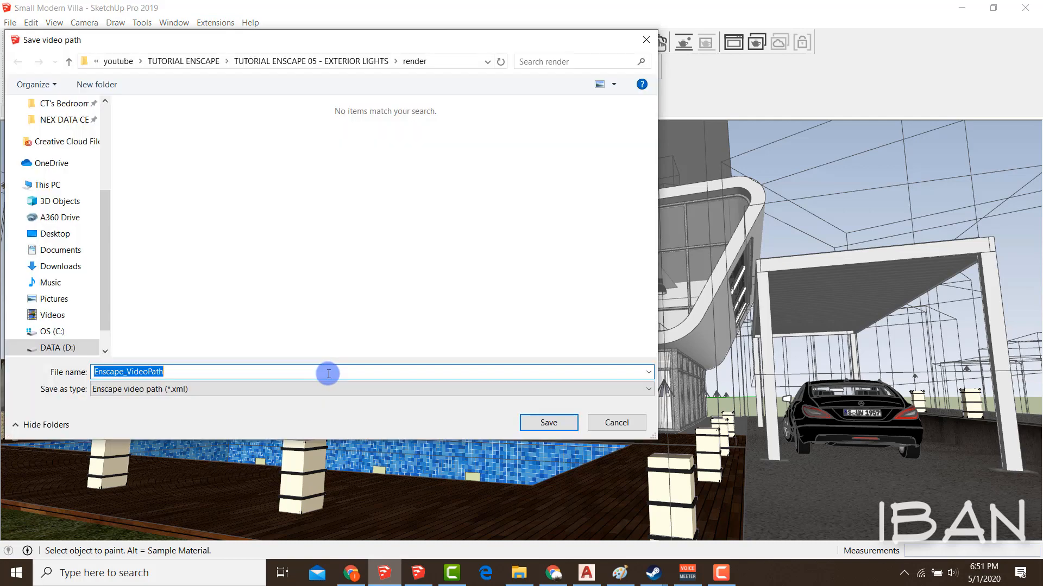
pyautogui.press('Return')
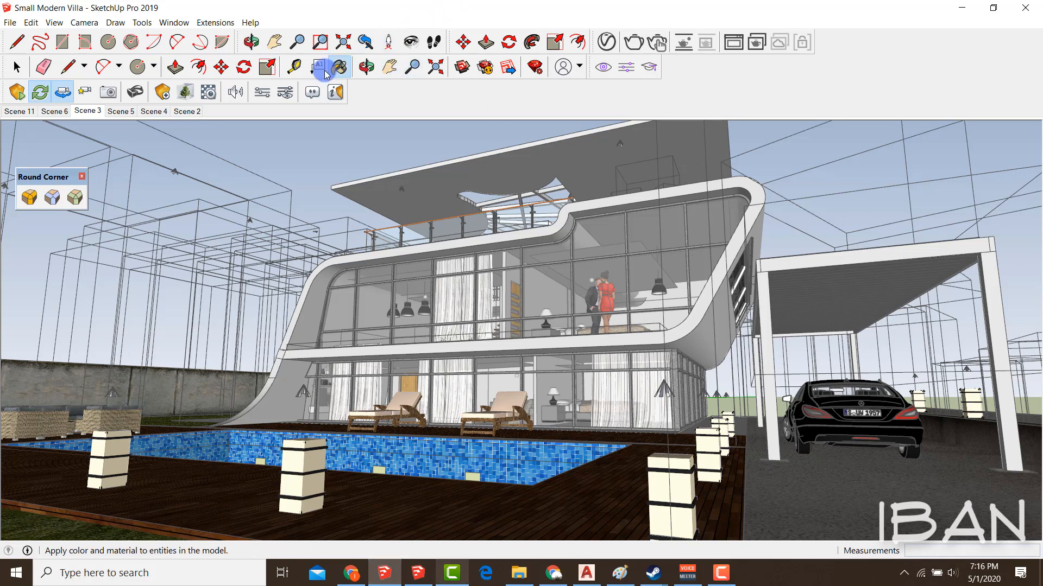
# Open Enscape's Visual Settings and look through the Atmosphere, Image and Rendering options.
pyautogui.click(279, 97)
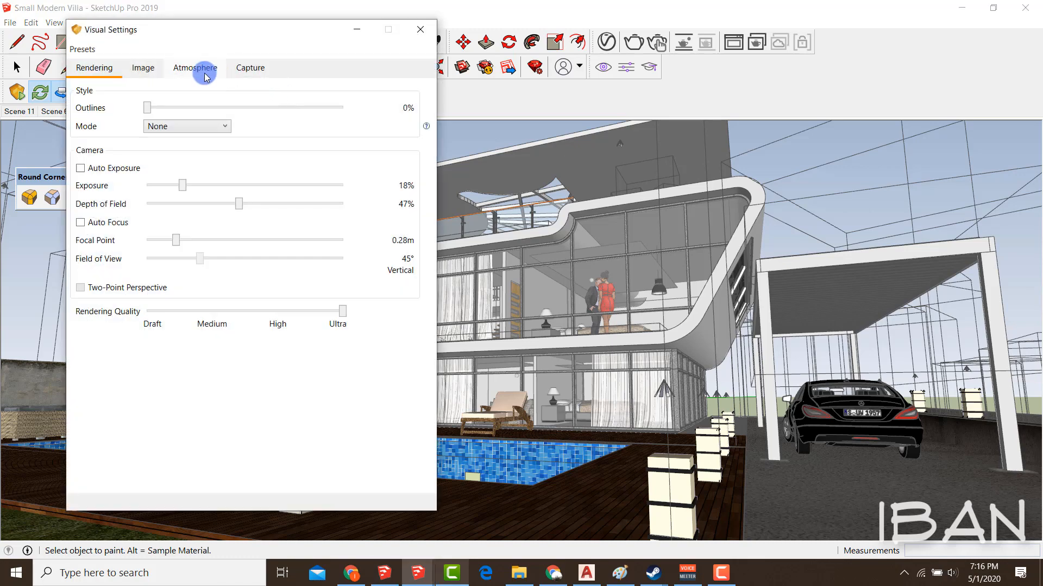
pyautogui.click(191, 74)
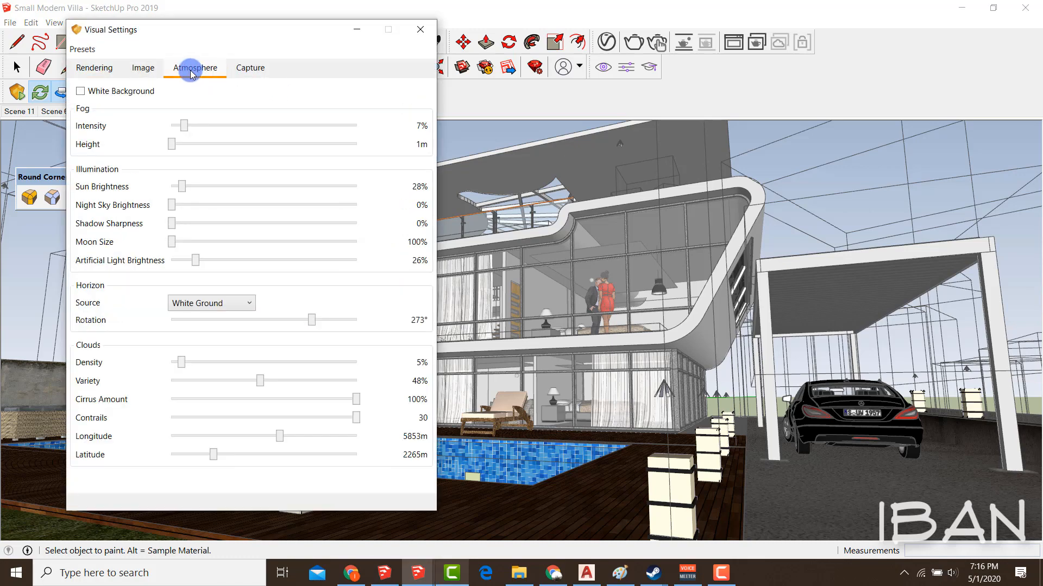
pyautogui.click(143, 69)
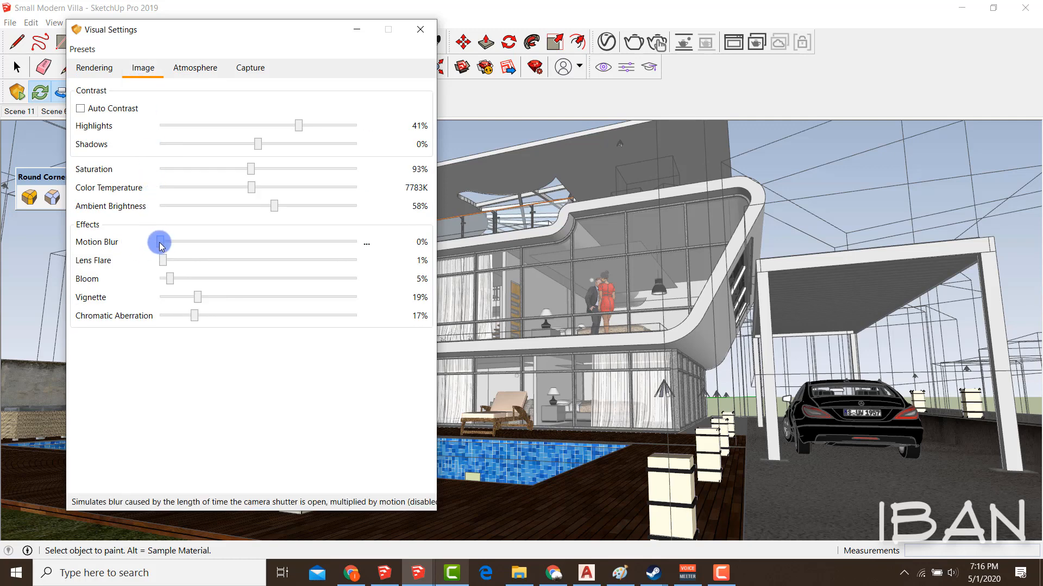
pyautogui.moveTo(160, 243)
pyautogui.mouseDown()
pyautogui.moveTo(312, 241)
pyautogui.moveTo(147, 245)
pyautogui.mouseUp()
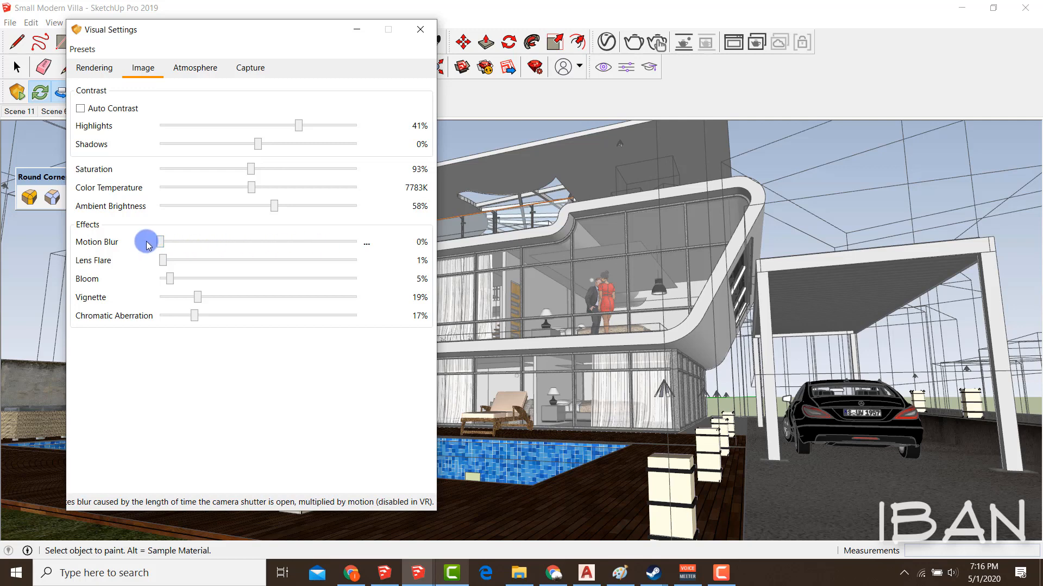
pyautogui.click(88, 69)
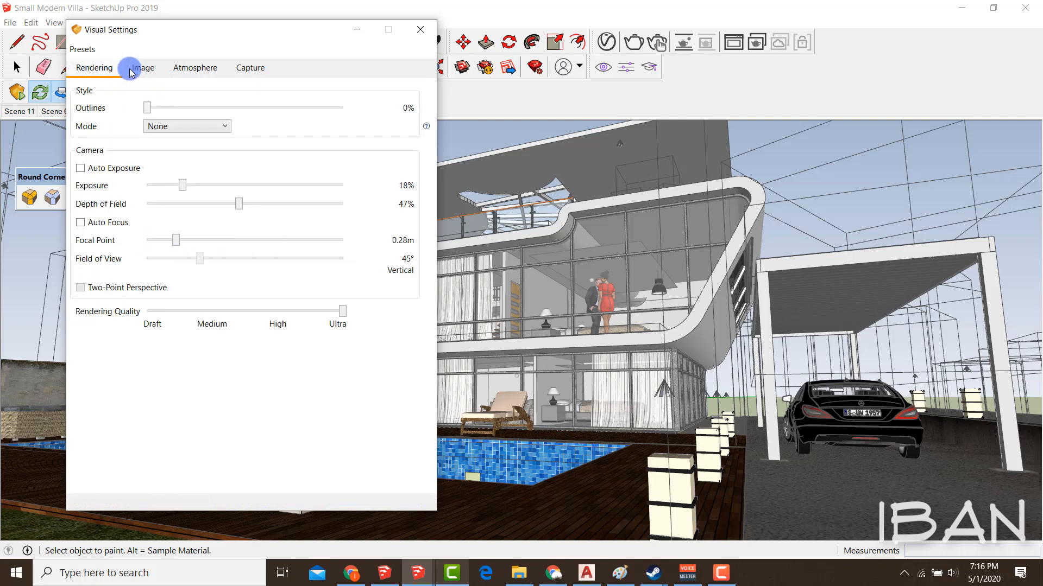
# Raise the Motion Blur effect to 96%, switch to the Enscape window and preview the camera path.
pyautogui.click(136, 68)
pyautogui.moveTo(160, 242); pyautogui.dragTo(348, 240)
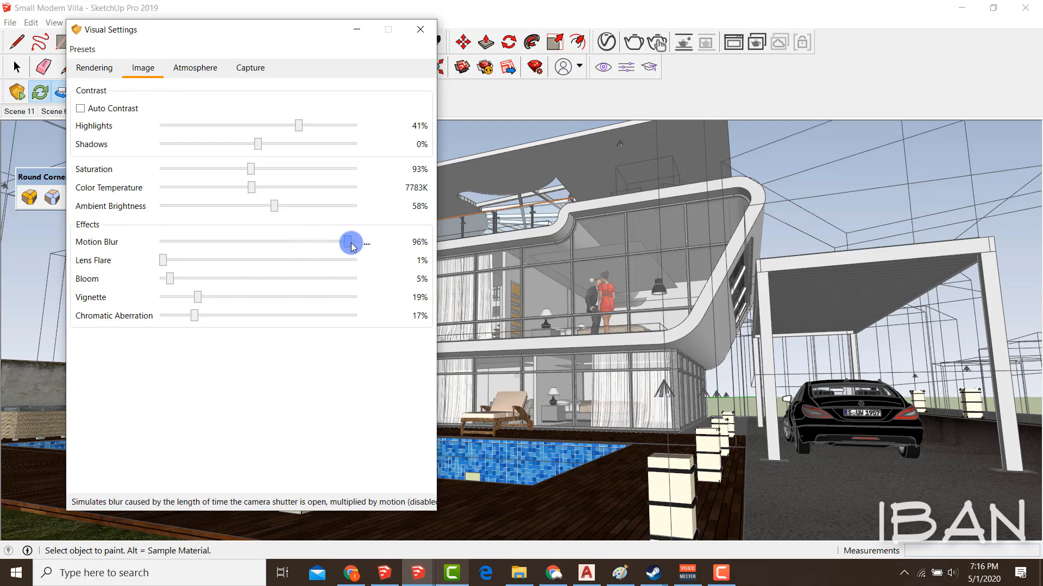
pyautogui.click(393, 577)
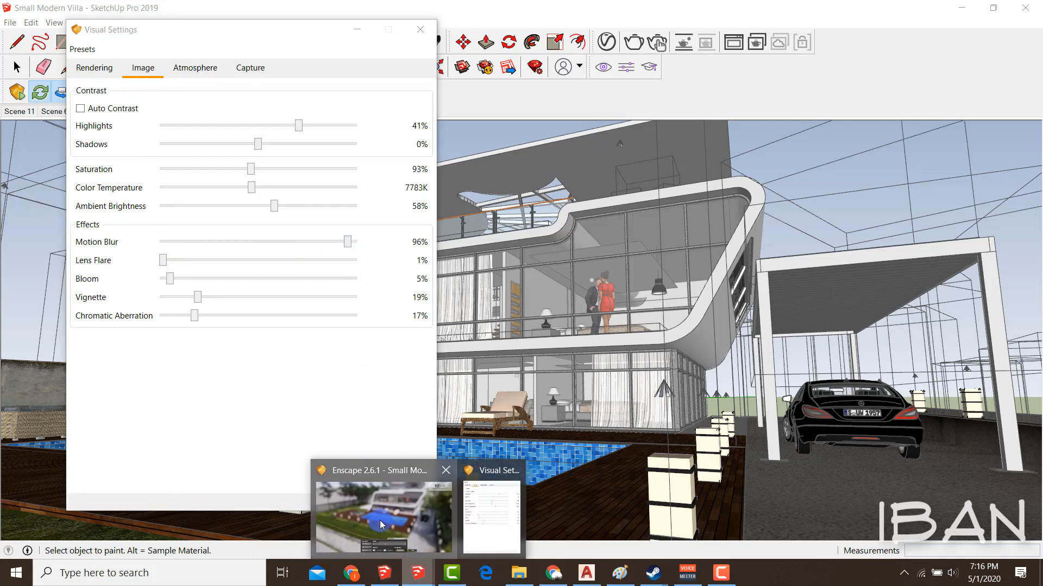
pyautogui.click(380, 520)
pyautogui.click(386, 542)
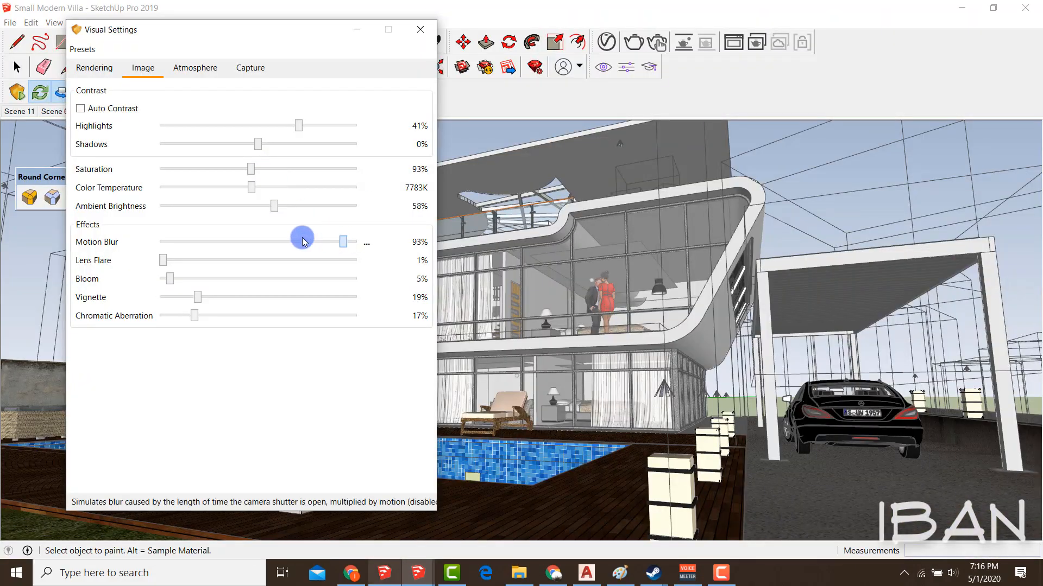
# Lower the Motion Blur effect to 6% in Visual Settings.
pyautogui.moveTo(303, 242); pyautogui.dragTo(170, 242)
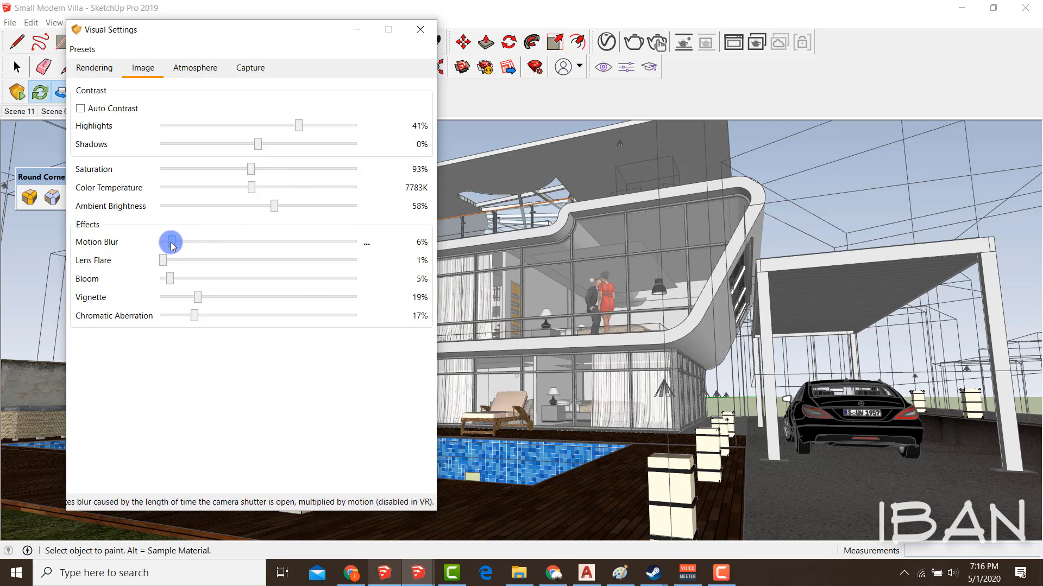
pyautogui.click(193, 71)
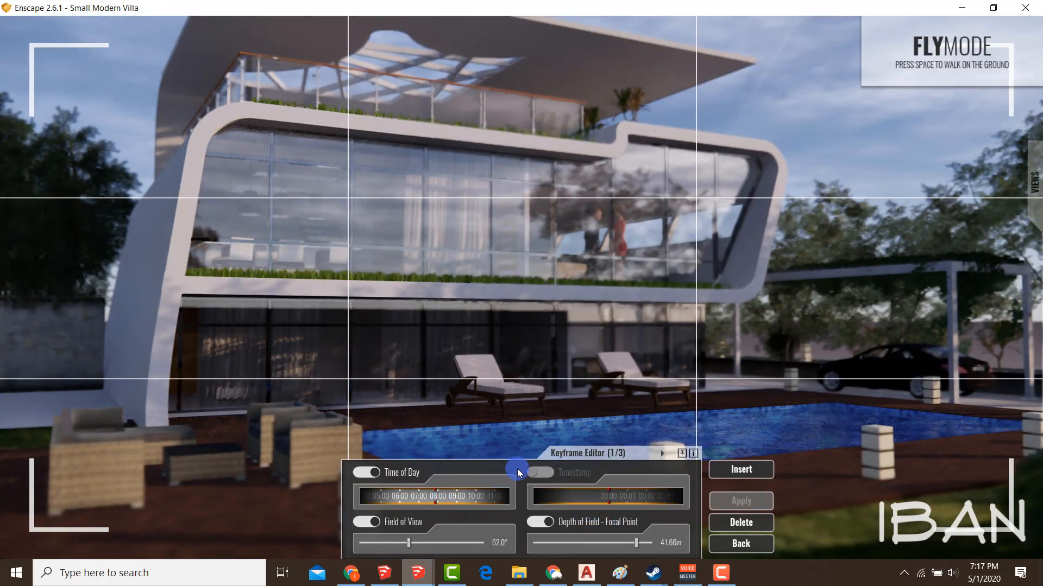
# Set the second keyframe's timestamp to about 00:01, apply it, leave the keyframe editor and preview the camera path.
pyautogui.click(662, 453)
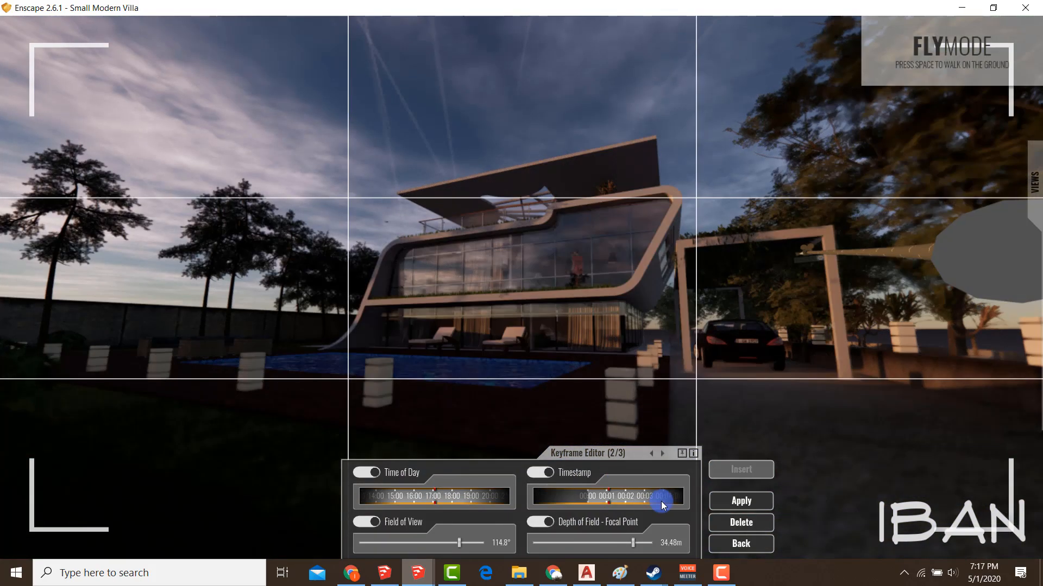
pyautogui.moveTo(660, 501); pyautogui.dragTo(531, 499)
pyautogui.click(744, 507)
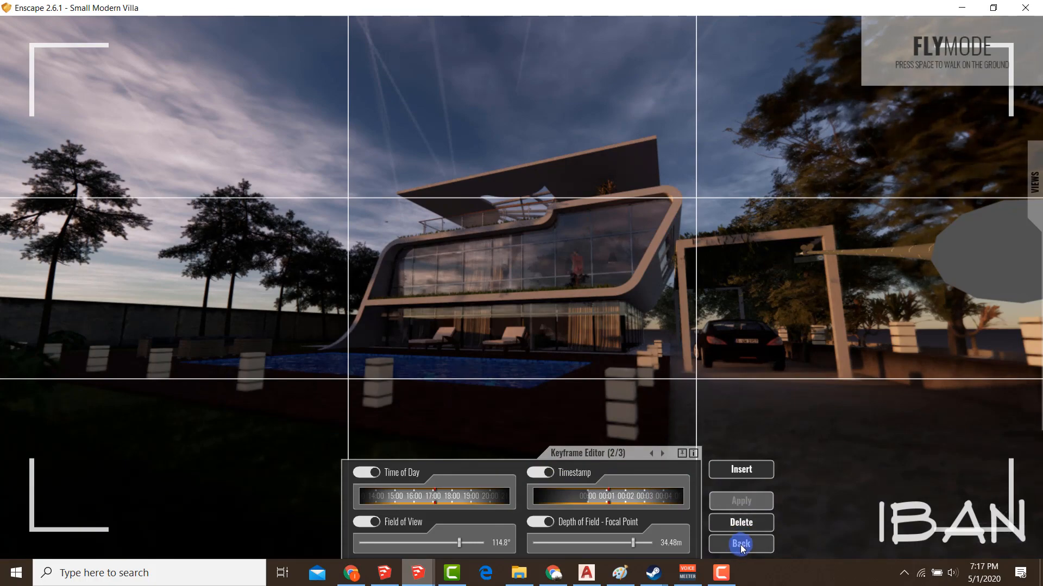
pyautogui.click(741, 545)
pyautogui.click(403, 538)
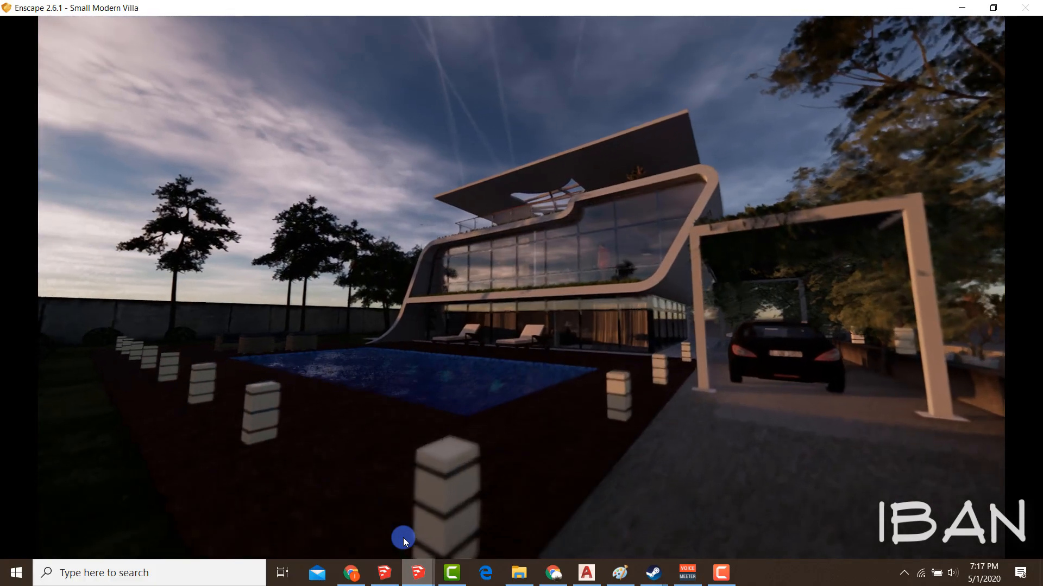
# In Visual Settings' Capture options, try the Ultra HD resolution and set it back to Full HD.
pyautogui.click(207, 74)
pyautogui.click(232, 71)
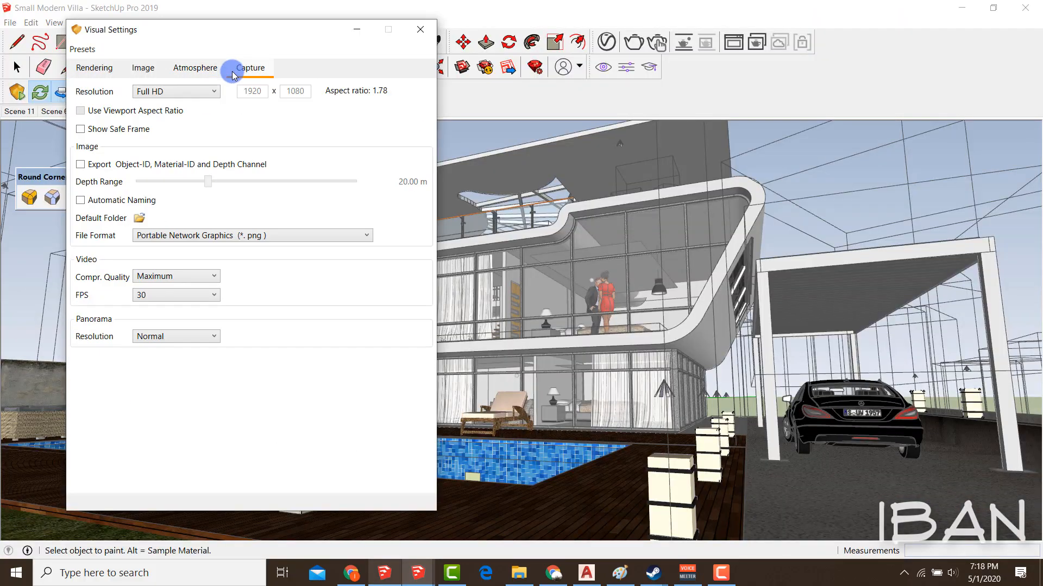
pyautogui.click(203, 91)
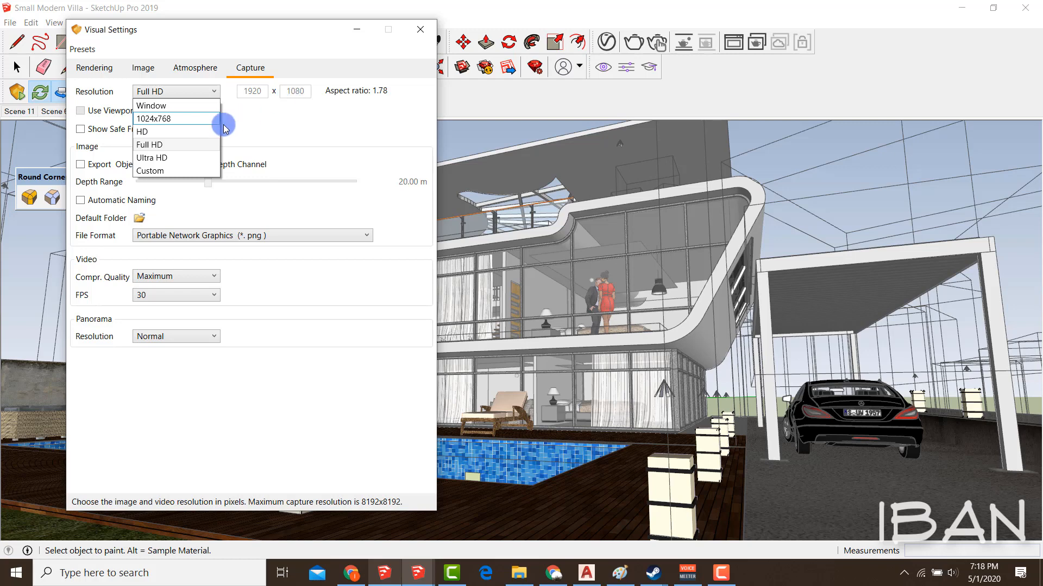
pyautogui.click(179, 144)
pyautogui.click(186, 93)
pyautogui.click(177, 157)
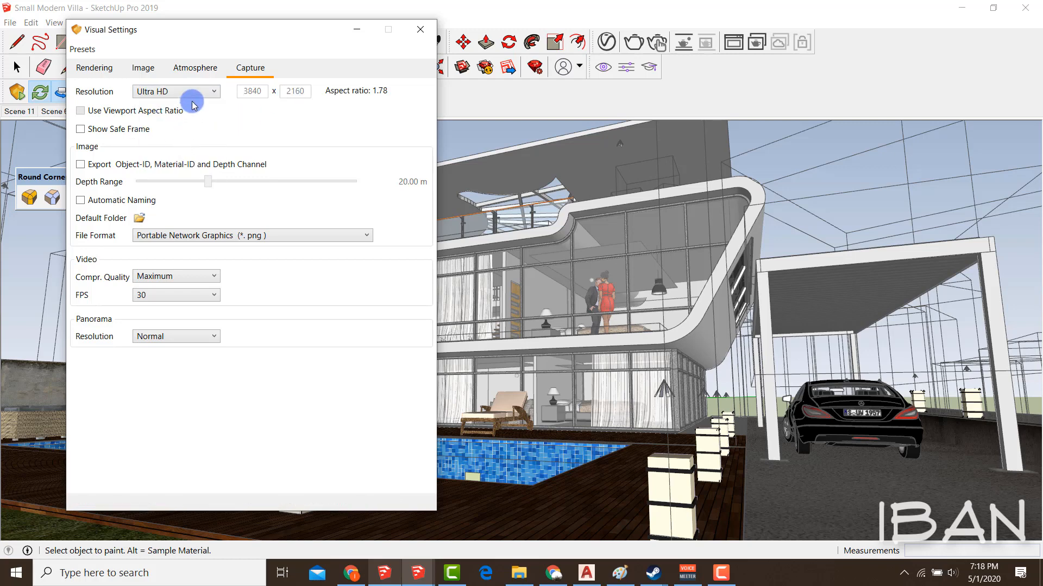
pyautogui.click(193, 95)
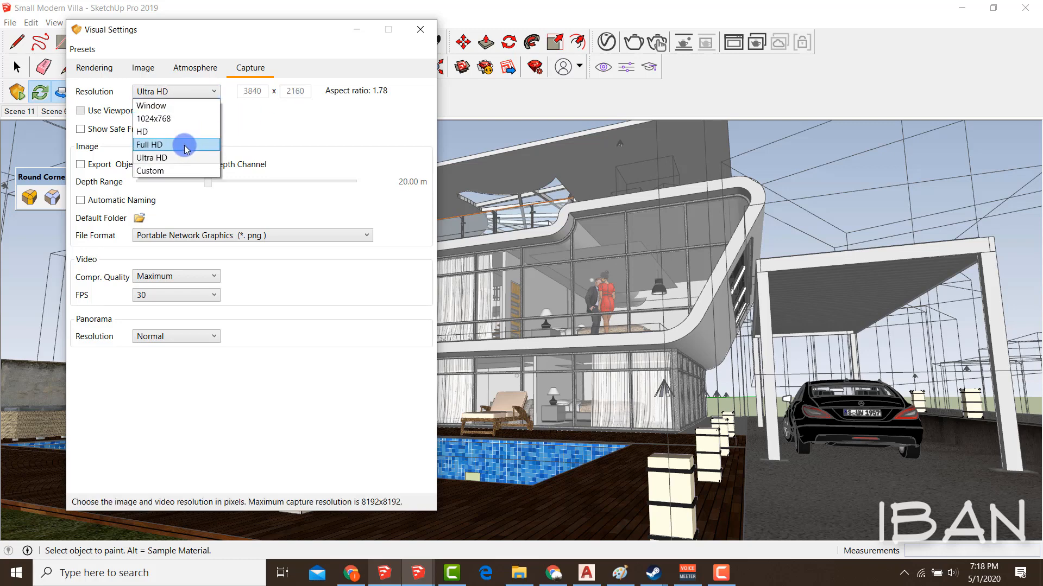
pyautogui.click(185, 145)
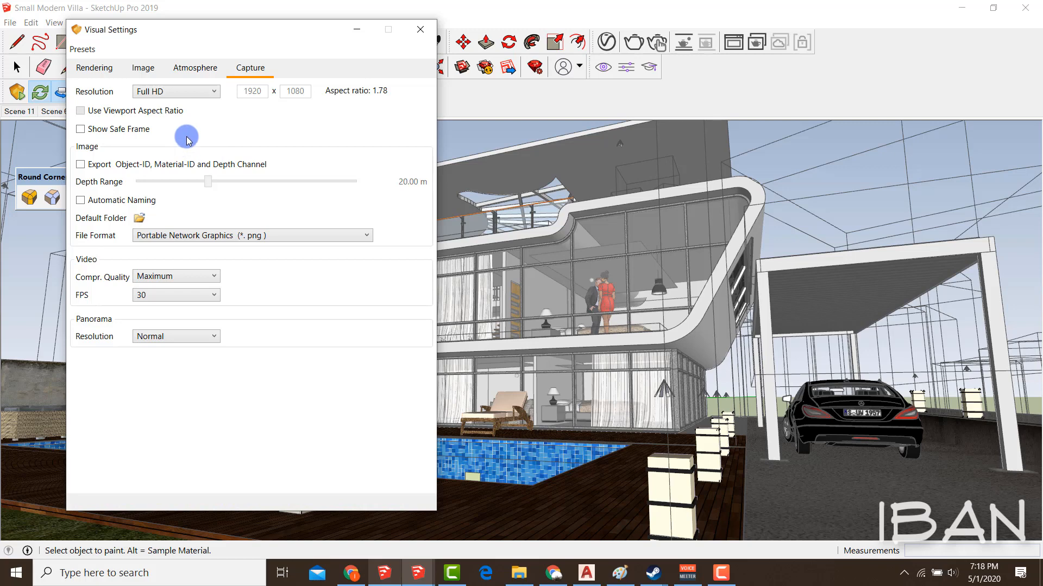
# Keep the video frame rate at 30 FPS, set the panorama resolution to High, and close Visual Settings.
pyautogui.click(154, 295)
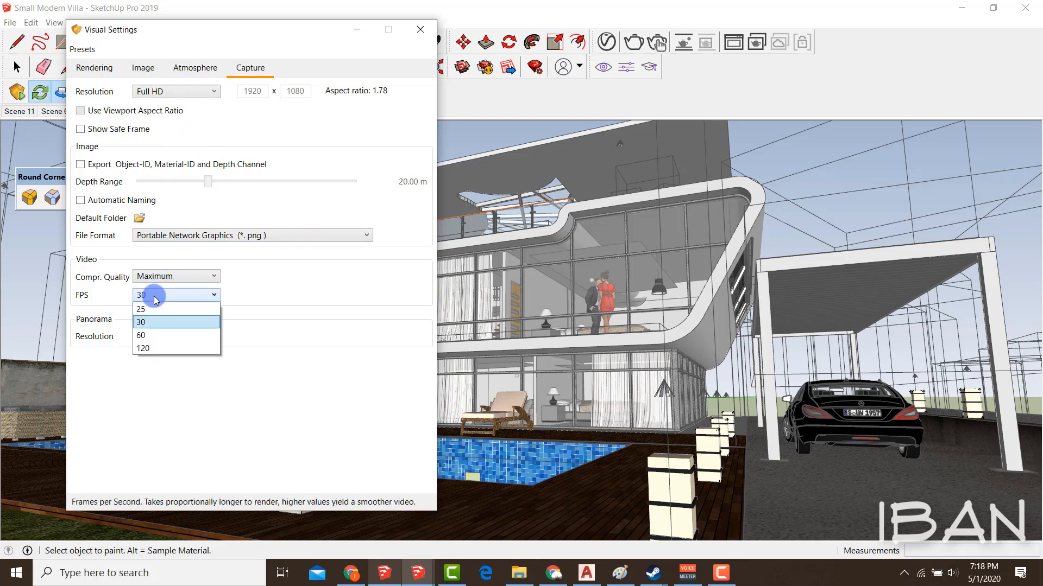
pyautogui.click(154, 296)
pyautogui.click(154, 296)
pyautogui.click(154, 295)
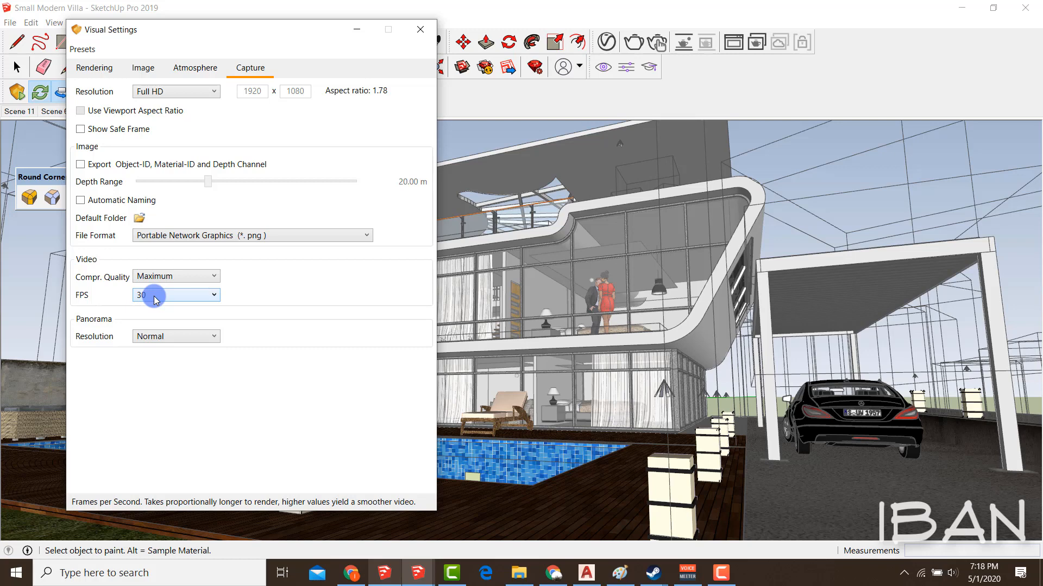
pyautogui.click(152, 336)
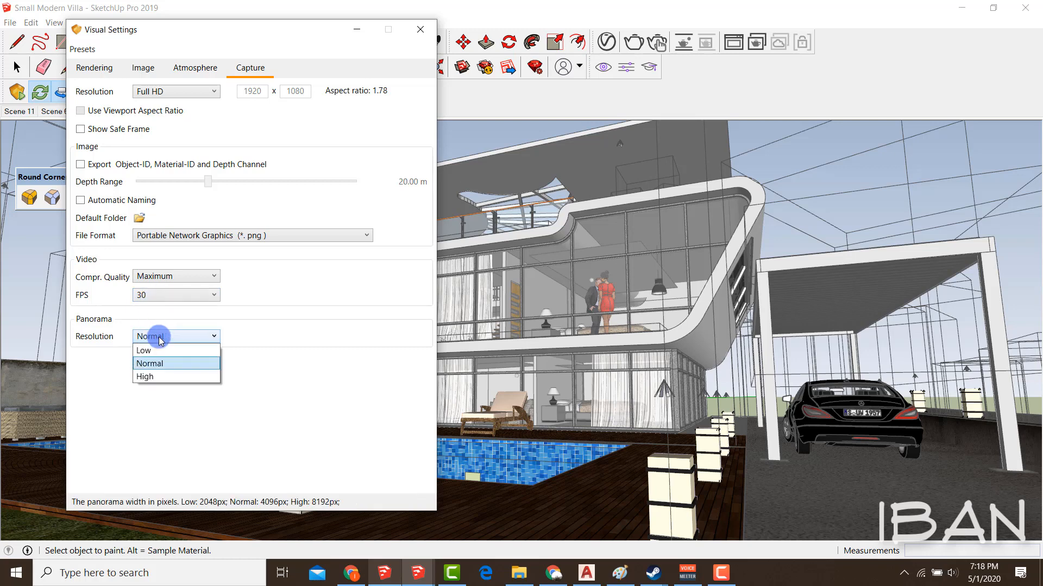
pyautogui.click(160, 375)
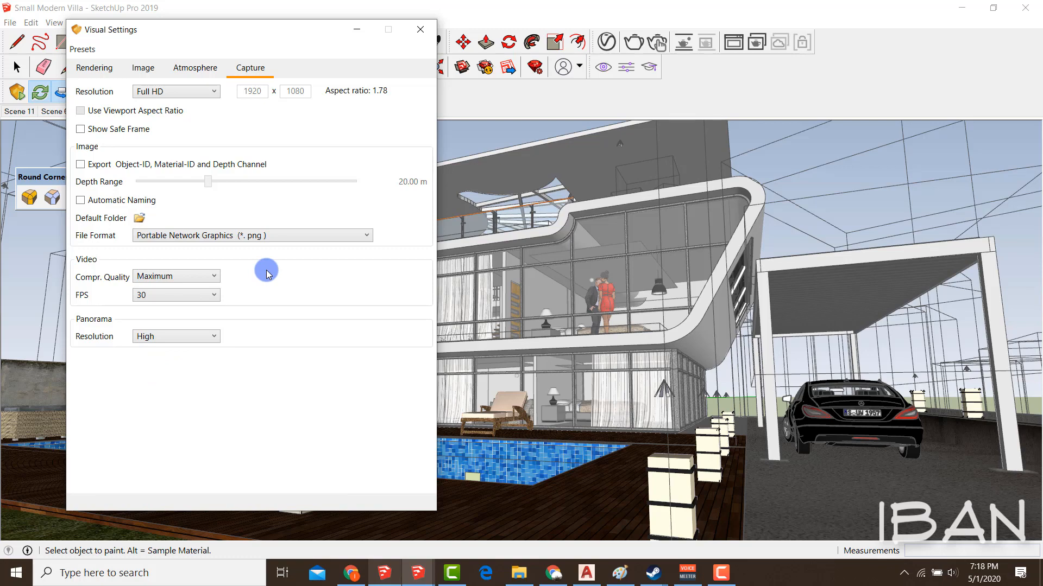
pyautogui.click(420, 29)
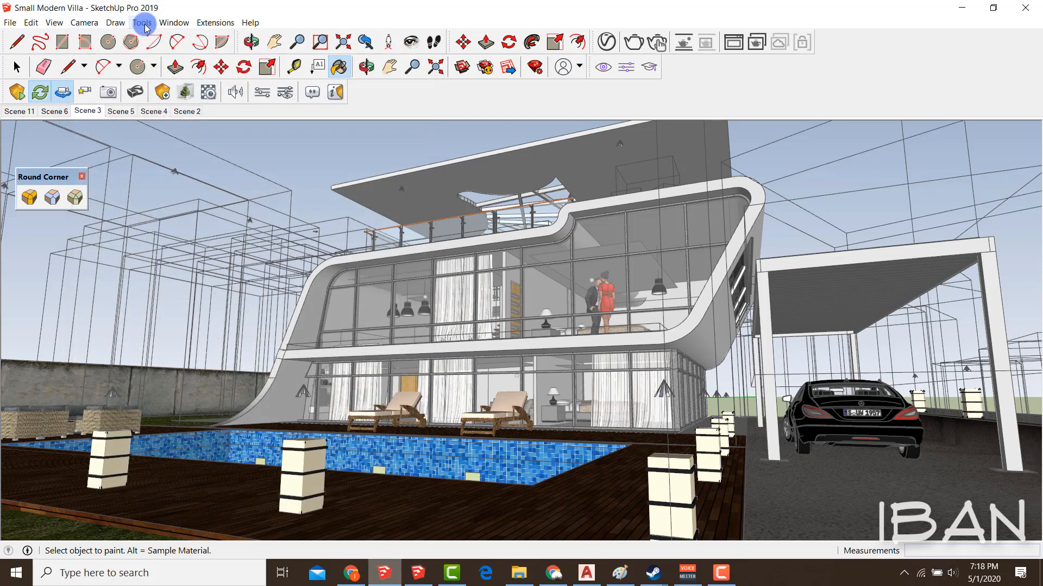
# Start an Enscape video render of the camera path, keeping MP4 video as the output file type.
pyautogui.click(144, 25)
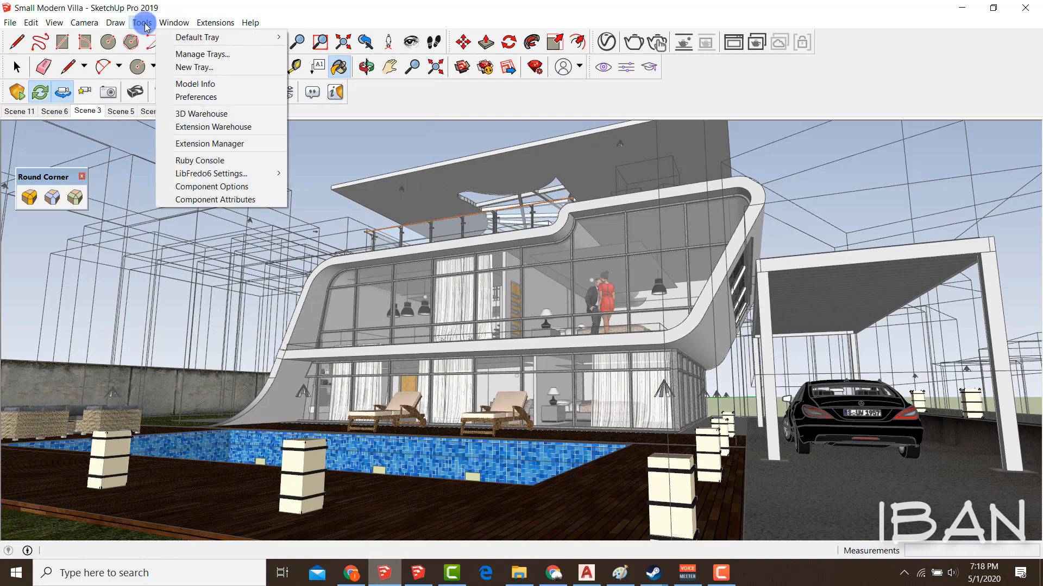
pyautogui.moveTo(215, 23)
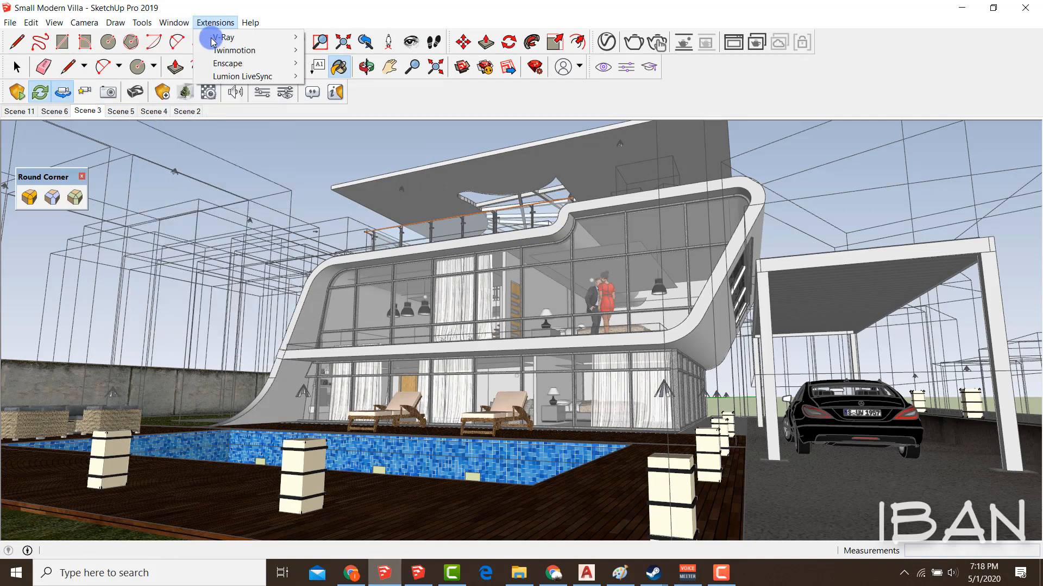
pyautogui.moveTo(217, 63)
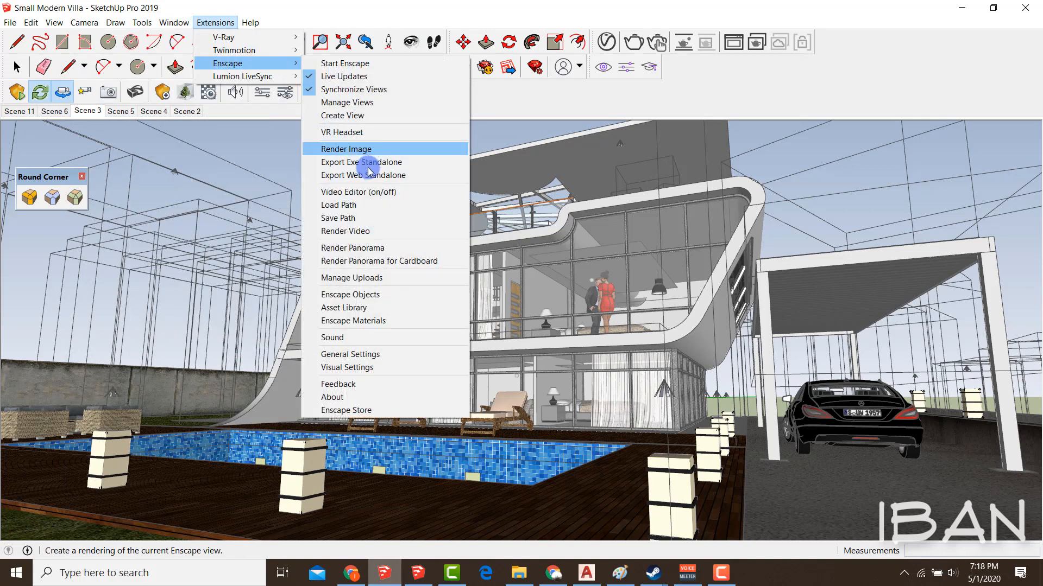
pyautogui.click(362, 219)
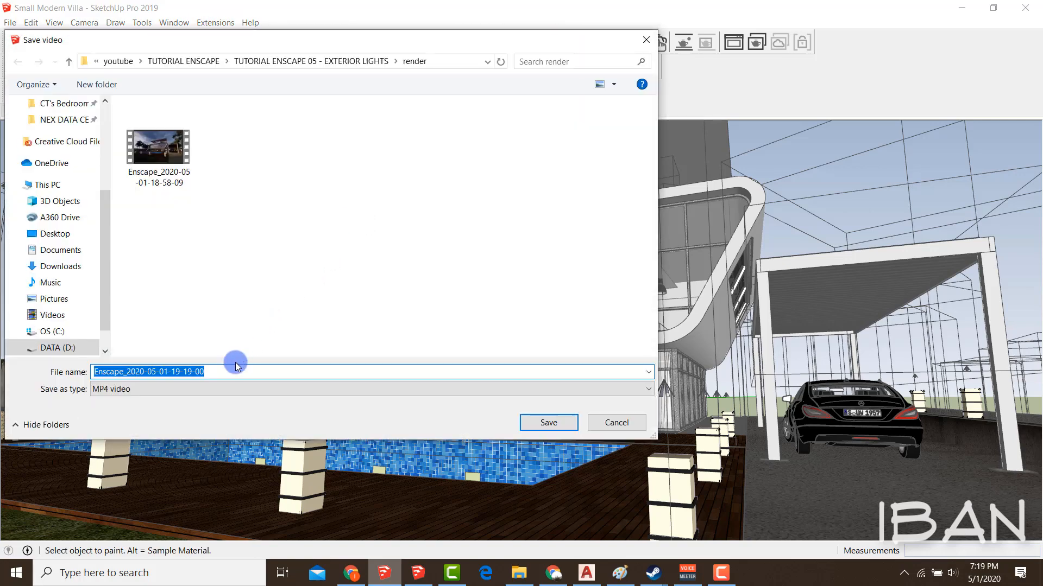
pyautogui.click(210, 389)
pyautogui.click(210, 389)
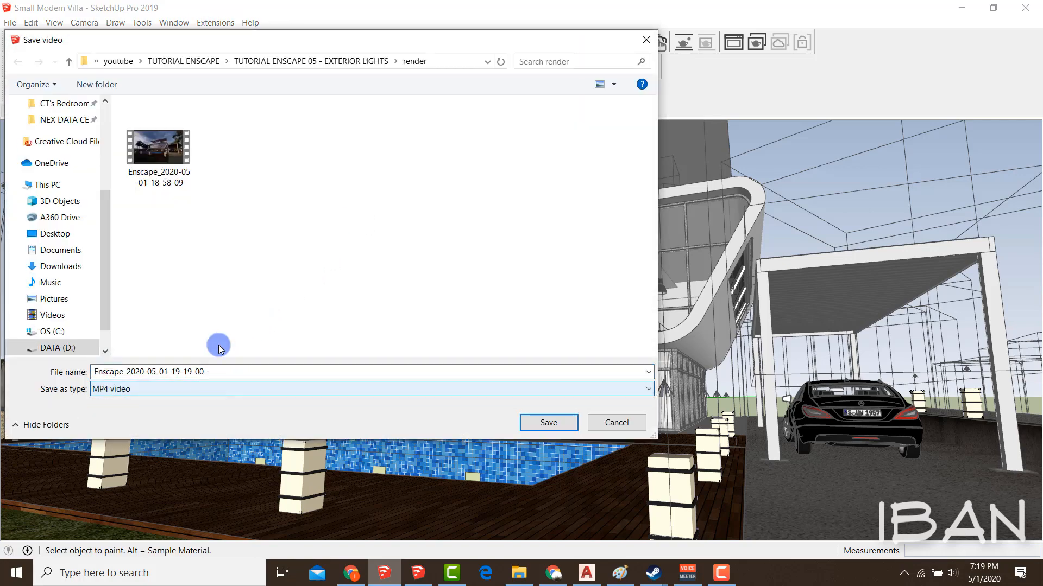